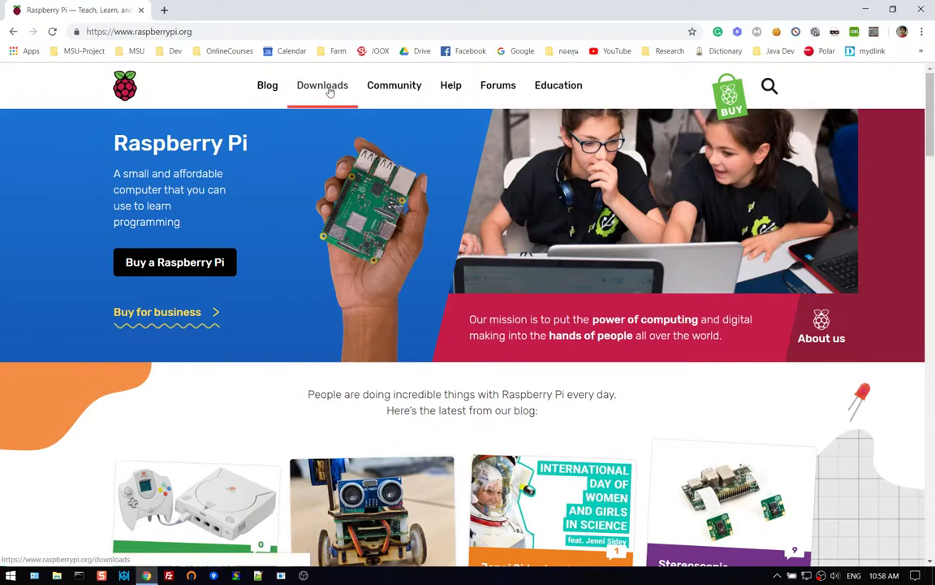
Go to the Raspberry Pi Downloads page and find the Raspberry Pi Desktop section.
click(329, 94)
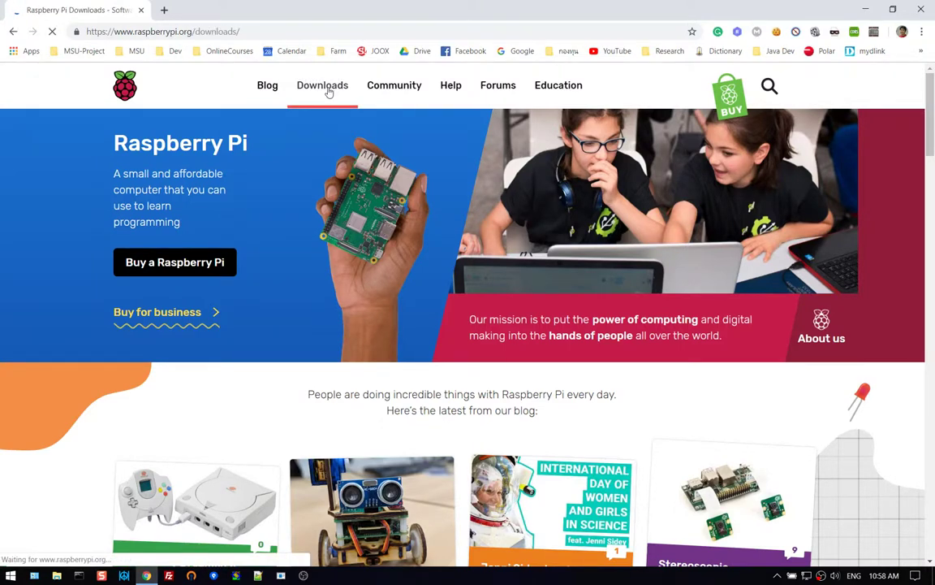
scroll(520, 291, down, 2)
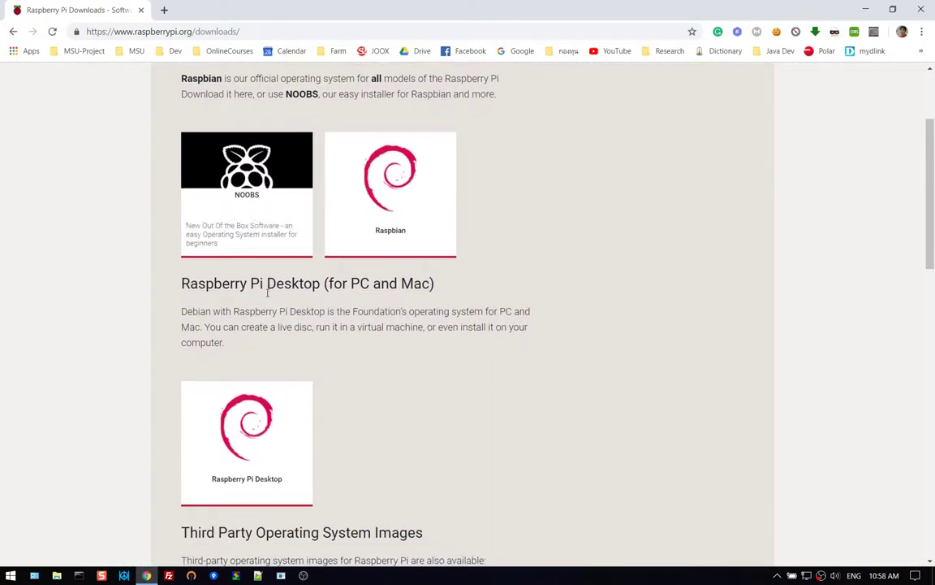
scroll(347, 252, down, 6)
scroll(346, 254, down, 3)
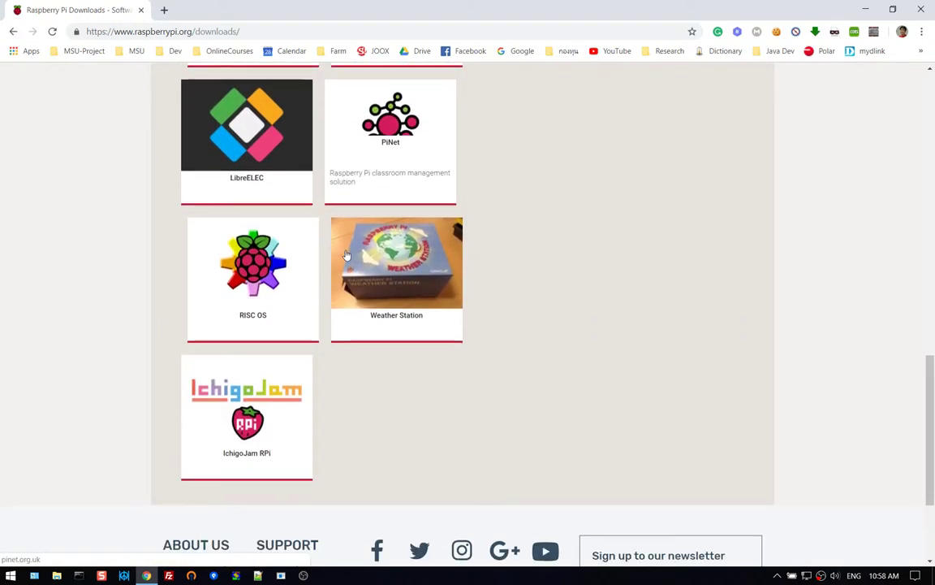
scroll(347, 255, up, 3)
scroll(347, 255, up, 6)
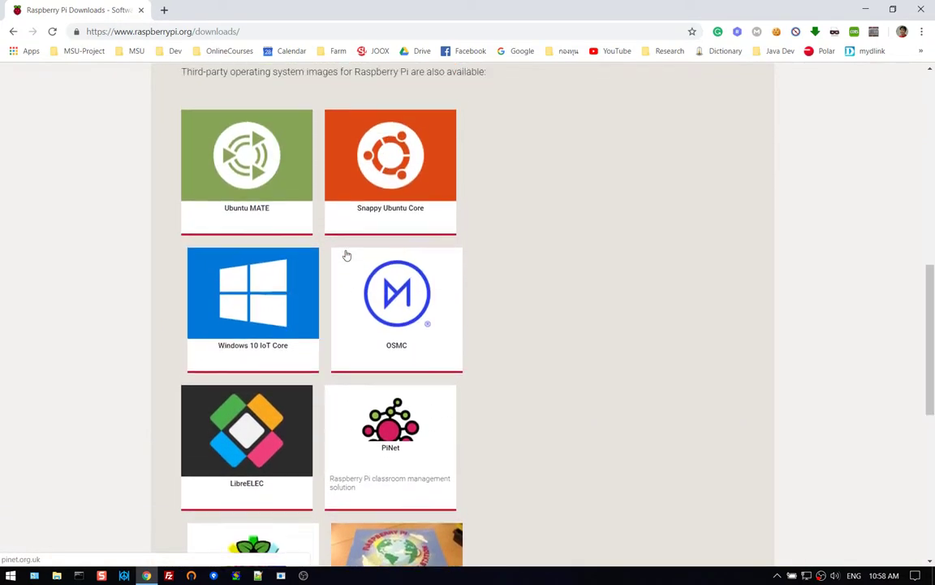
scroll(367, 255, up, 3)
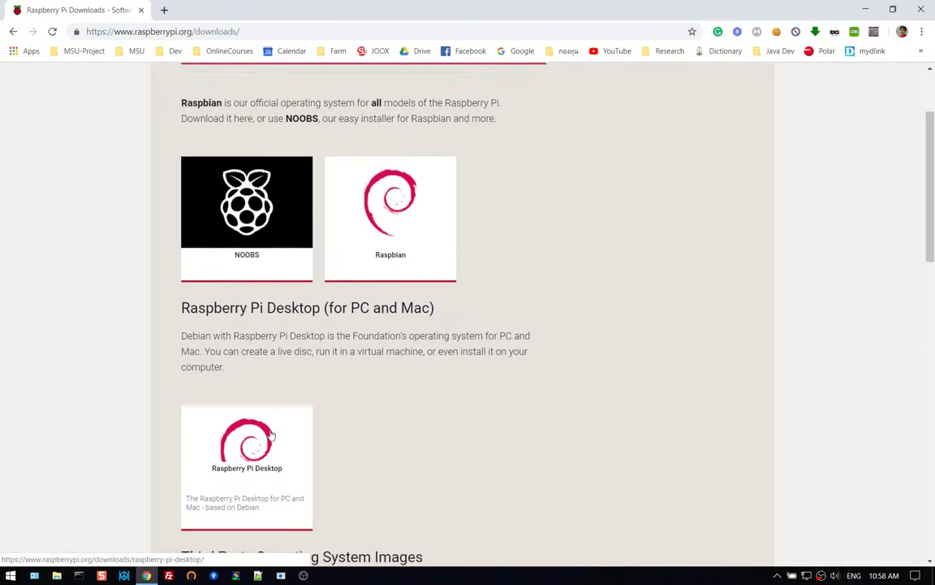
Open the Raspberry Pi Desktop (for PC and Mac) download page.
drag(443, 316, 182, 319)
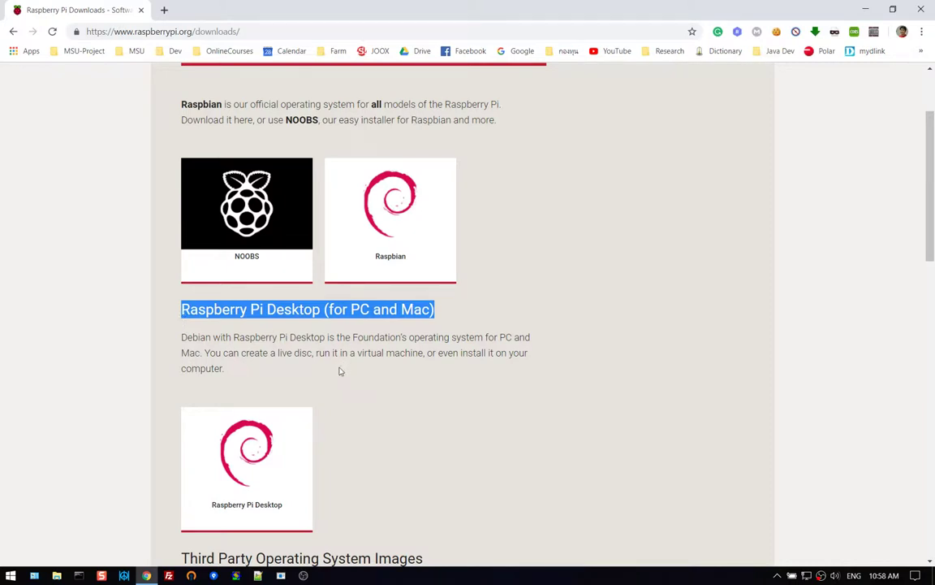
click(403, 383)
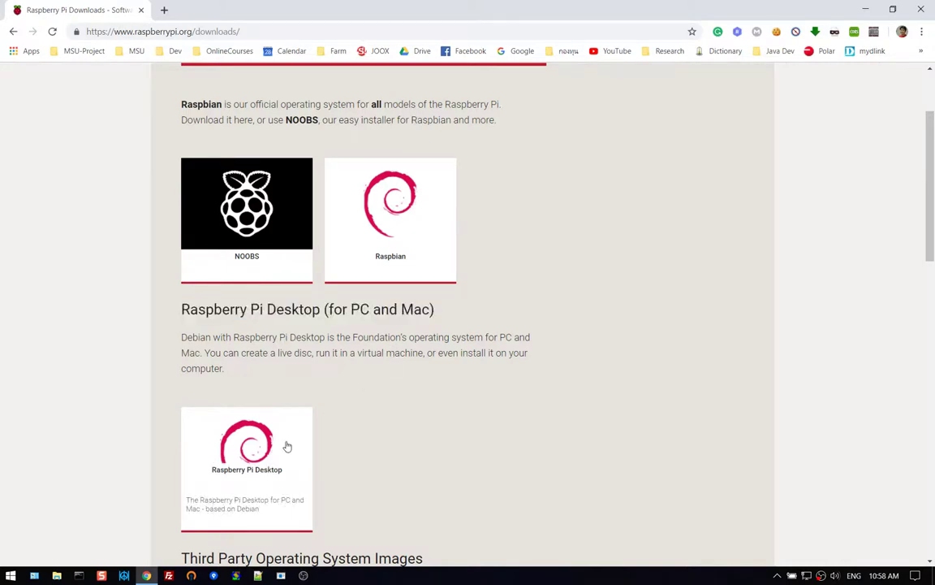
click(241, 459)
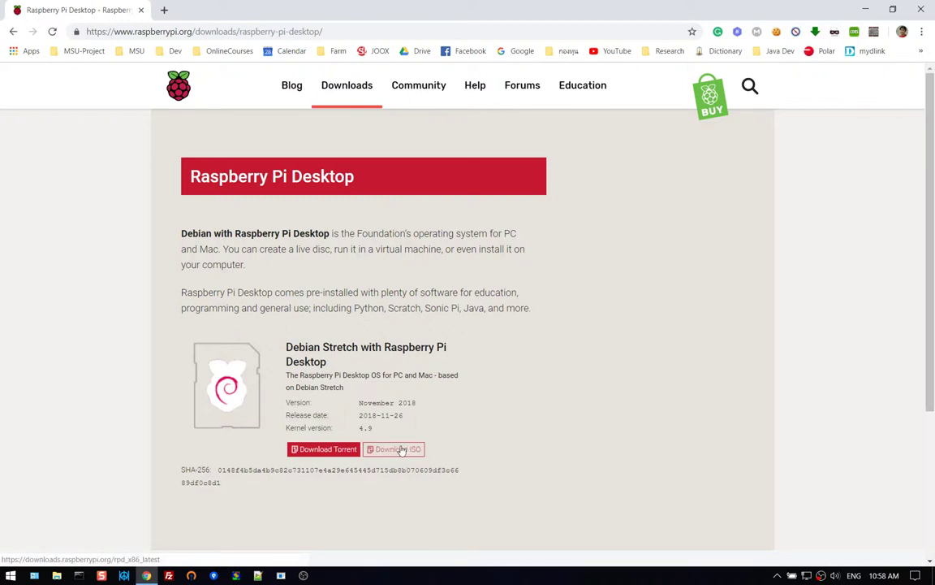
Close Chrome and check in File Explorer that the 2.35 GB 2018-11-26-rpd-x86-stretch.iso is on the Desktop.
click(930, 9)
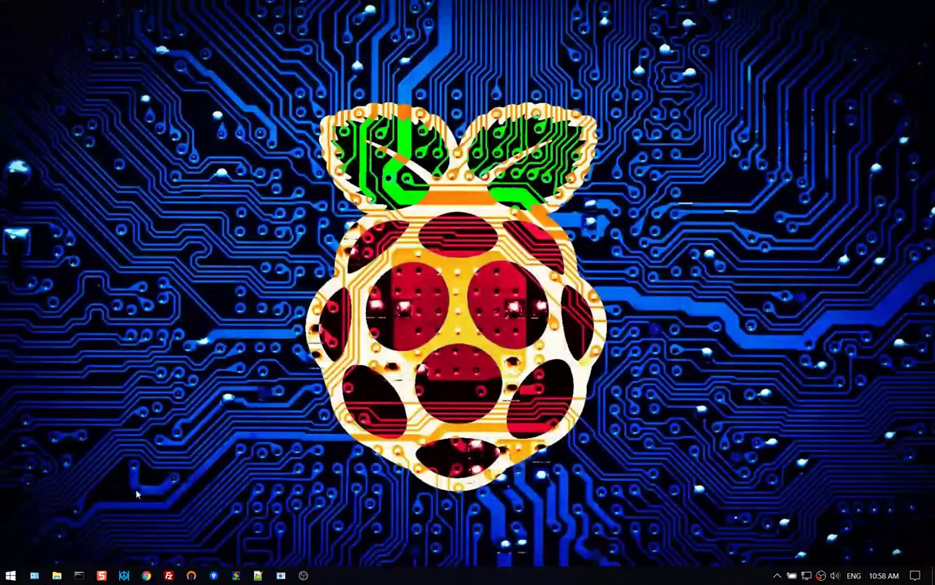
click(57, 574)
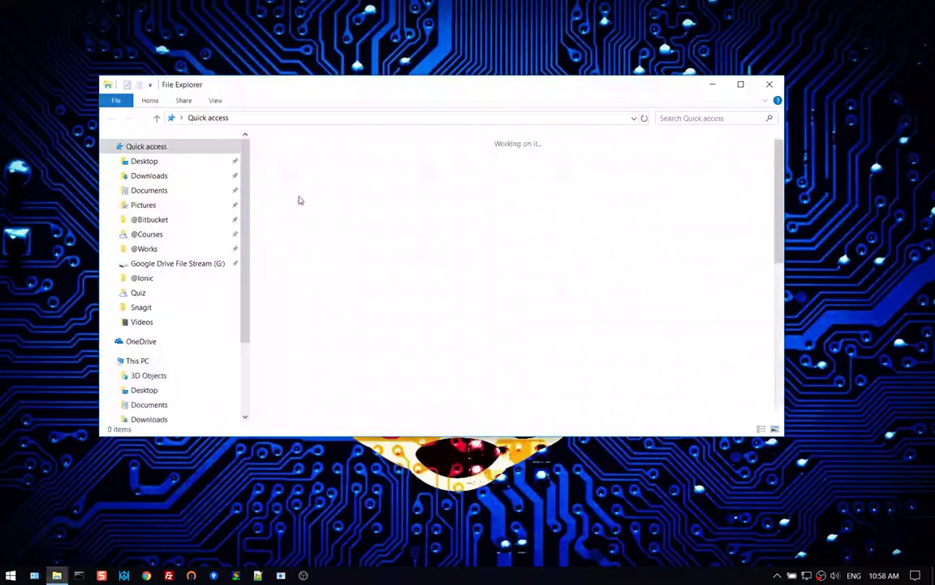
click(199, 161)
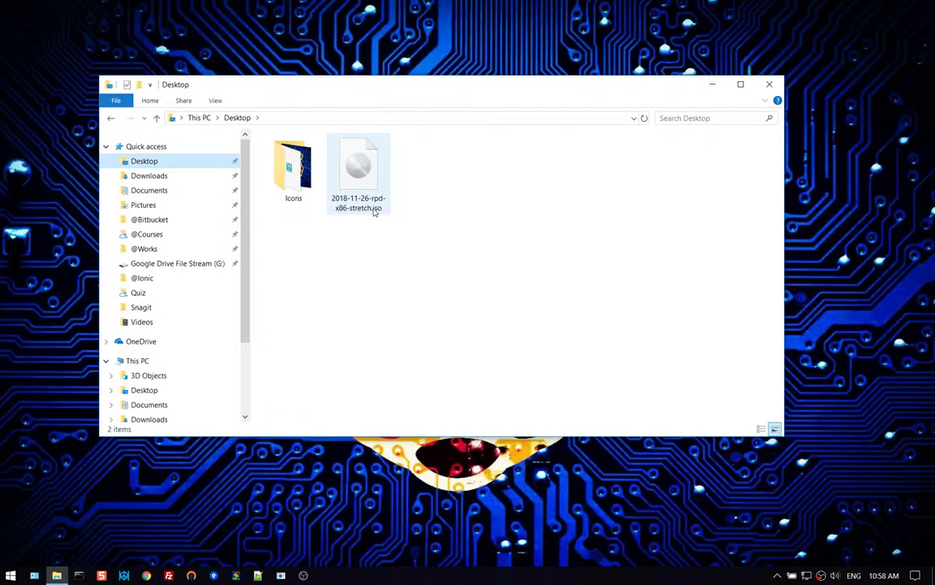
mouse_move(374, 211)
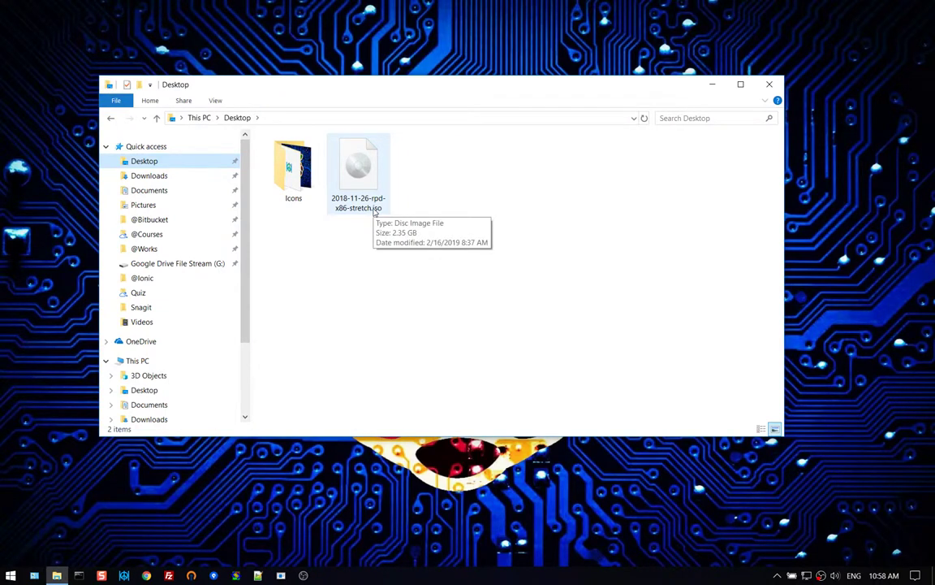
click(374, 210)
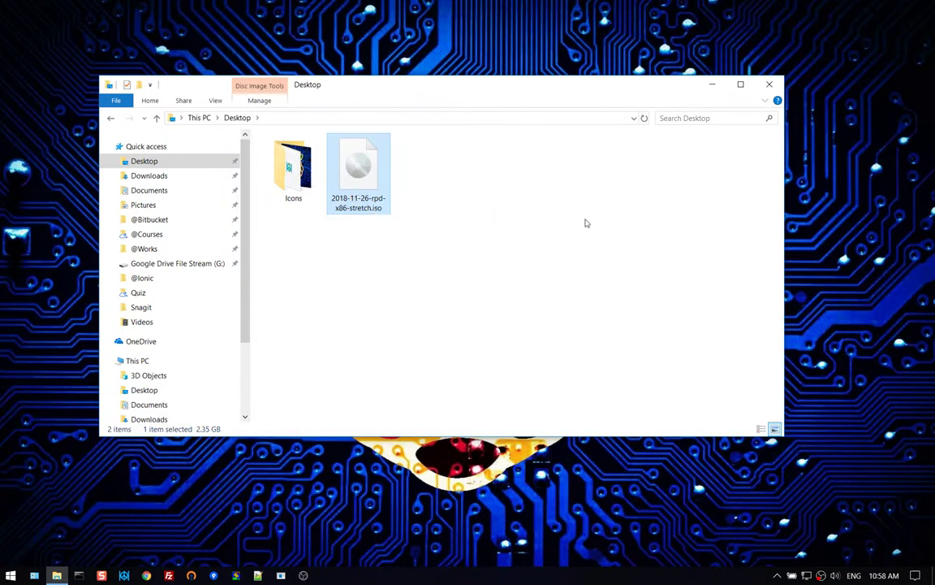
click(529, 201)
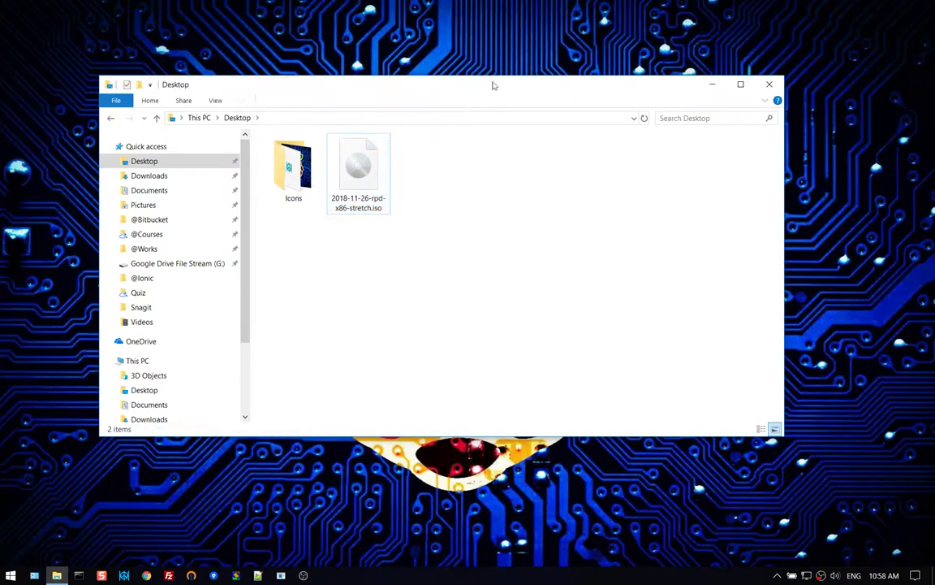
click(715, 87)
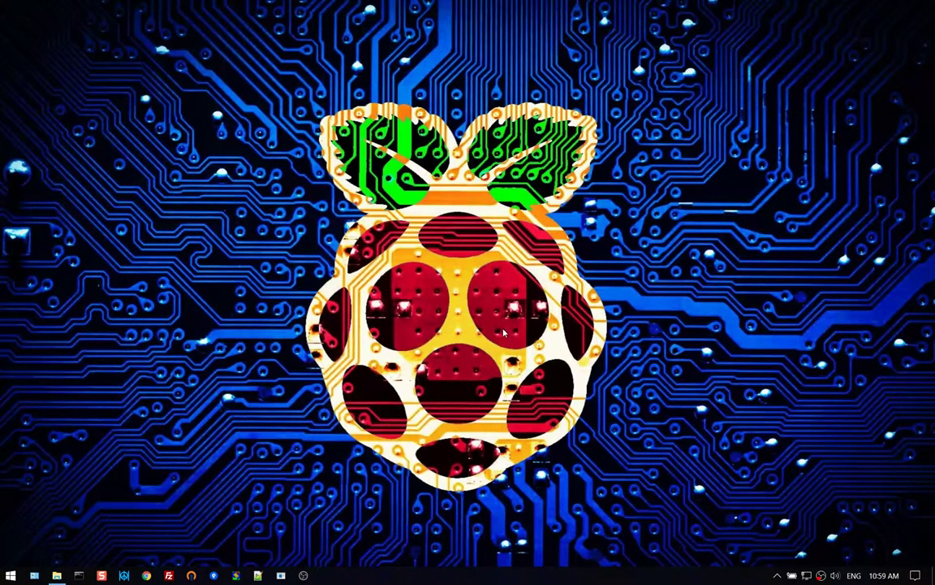
Launch Oracle VM VirtualBox by searching 'virt' in the Start menu.
click(10, 575)
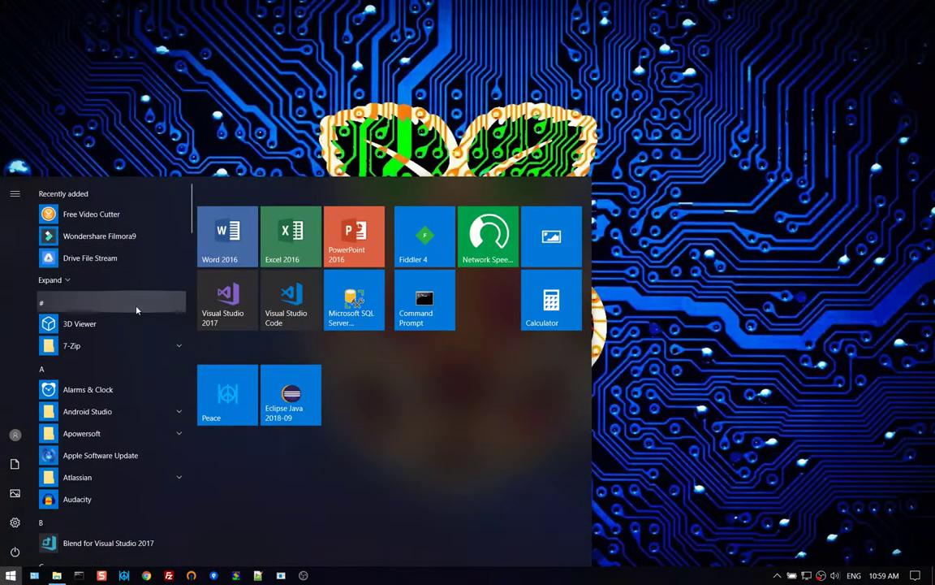
text(virt)
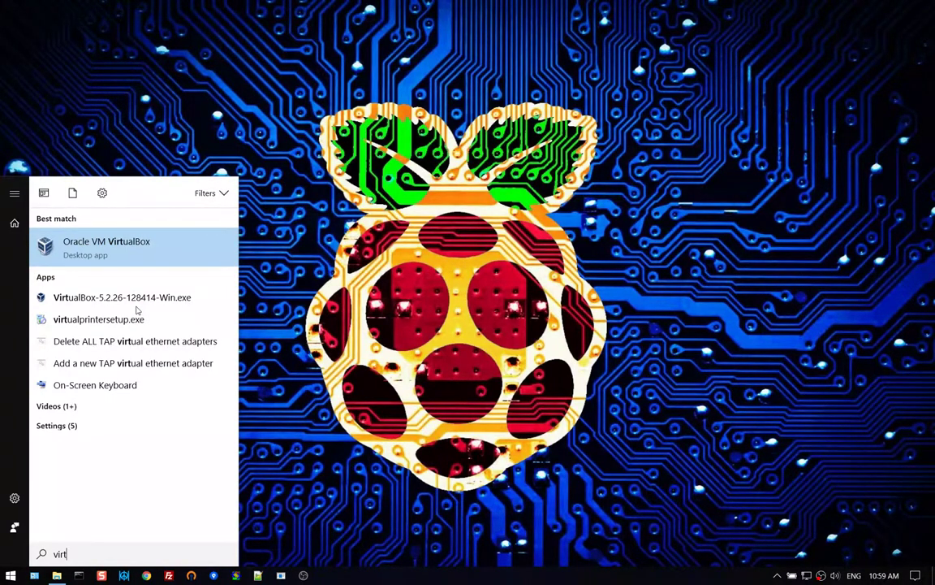
key(Return)
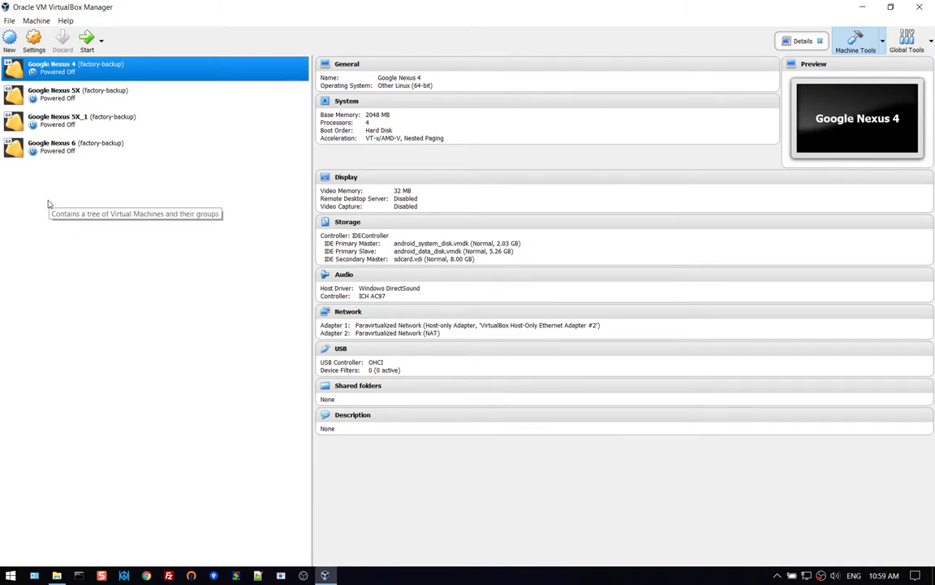
Start a new Linux, Debian (32-bit) virtual machine named Raspberry Pi.
click(10, 42)
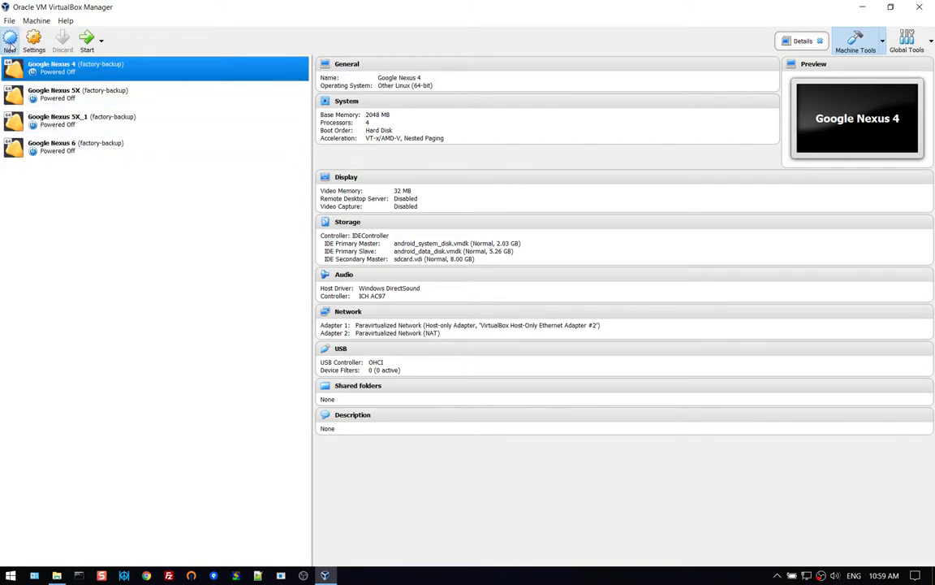
click(520, 309)
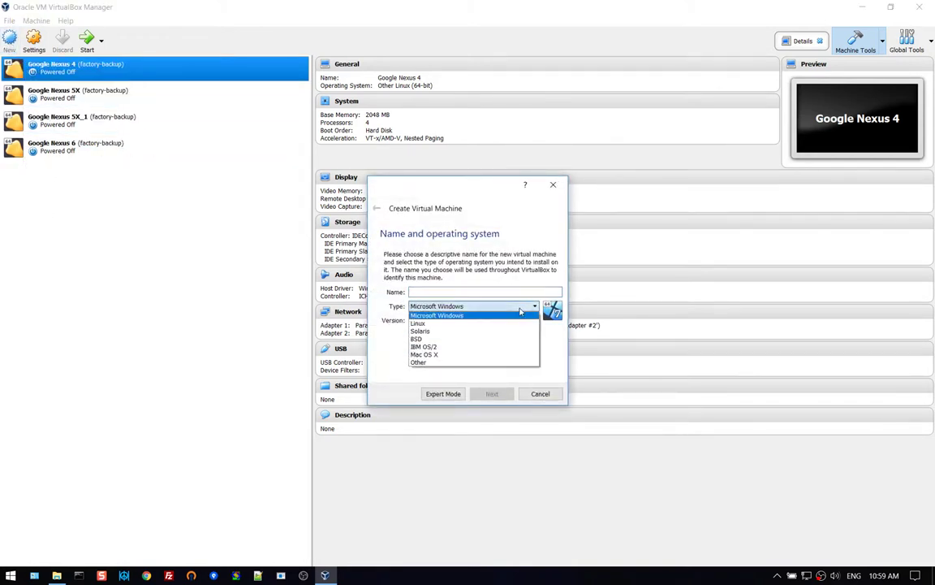
click(512, 327)
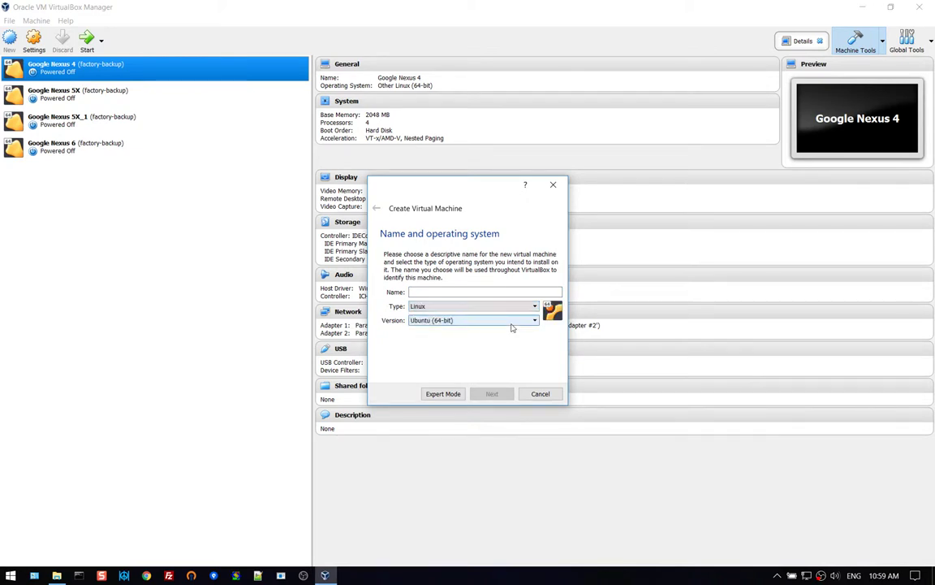
click(486, 320)
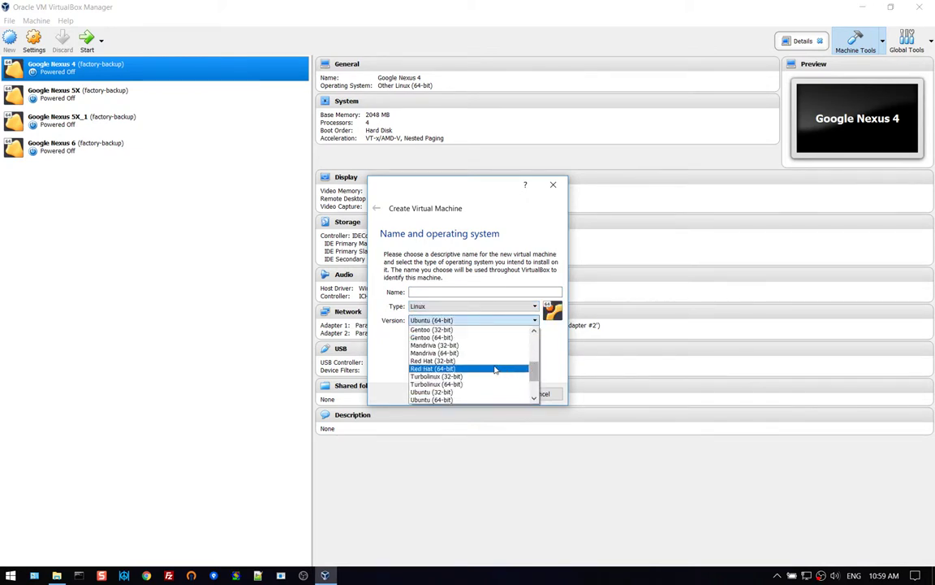
scroll(495, 371, up, 5)
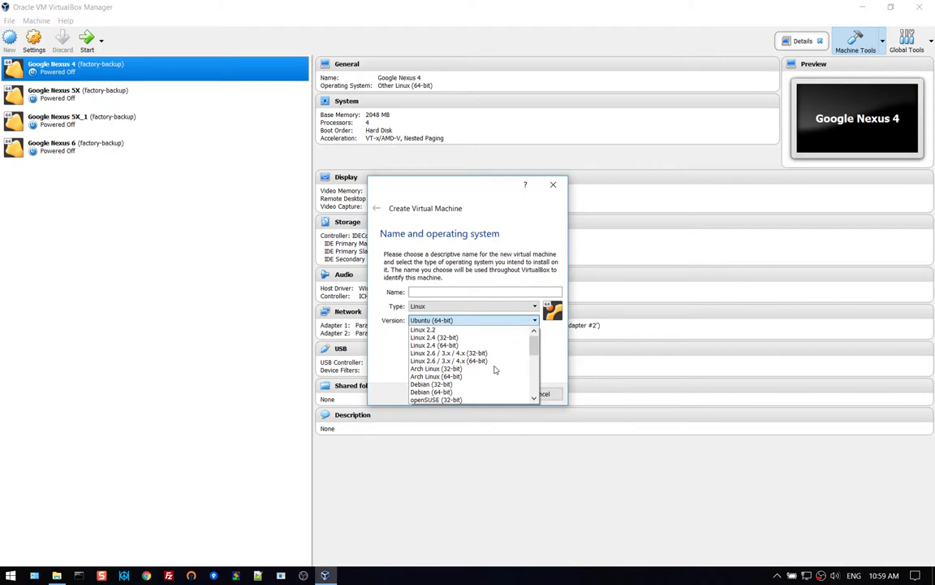
scroll(495, 367, down, 4)
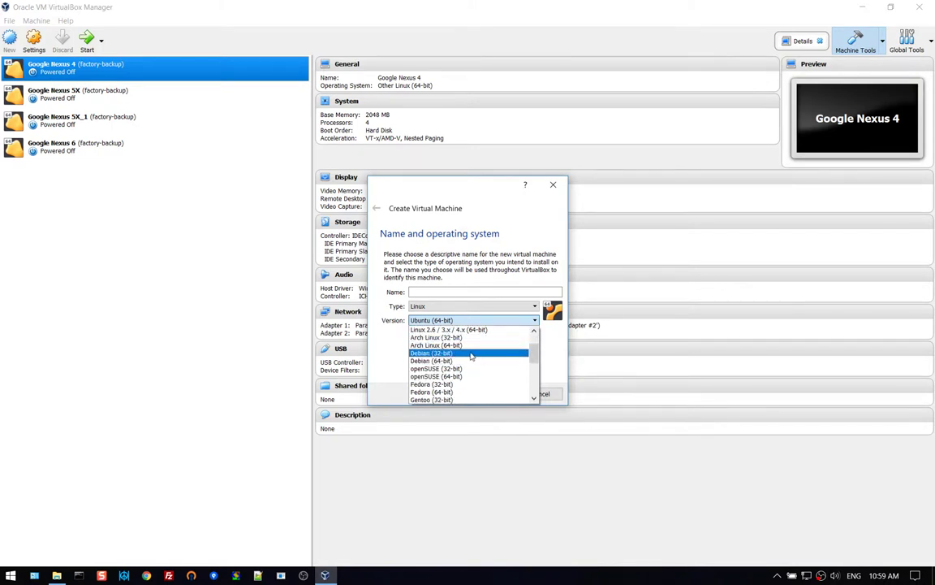
click(493, 354)
click(440, 294)
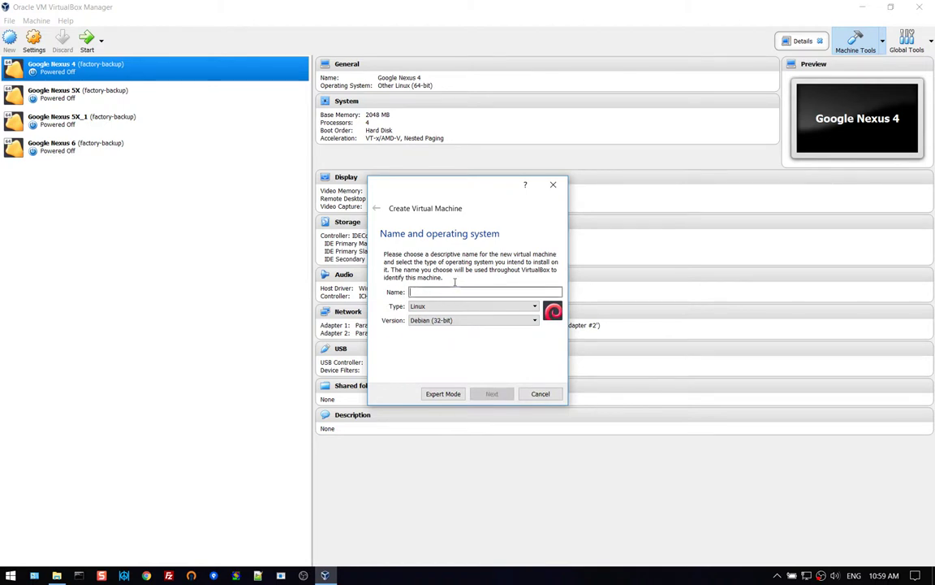
text(Ra)
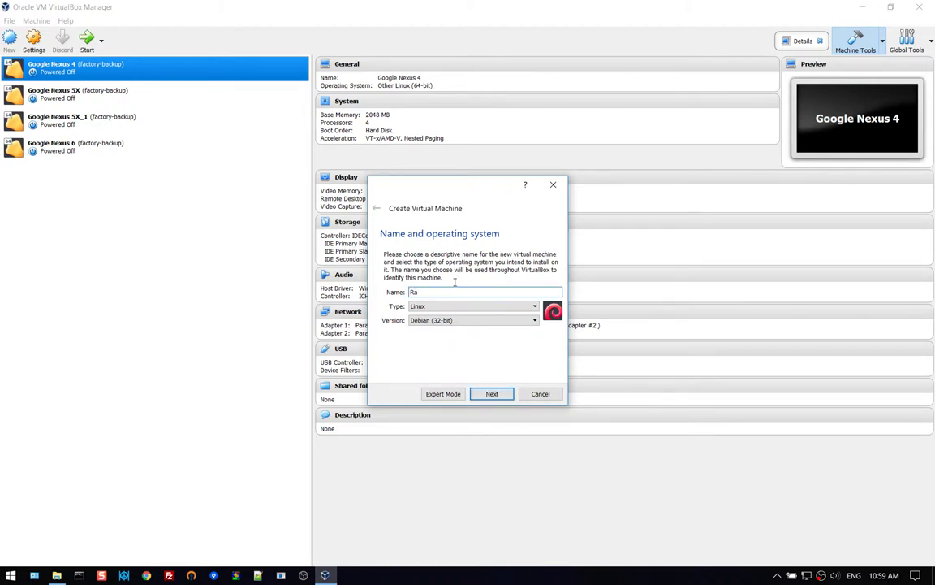
text(spberry Pi)
Keep 1024 MB memory and choose to create a virtual hard disk now.
click(498, 393)
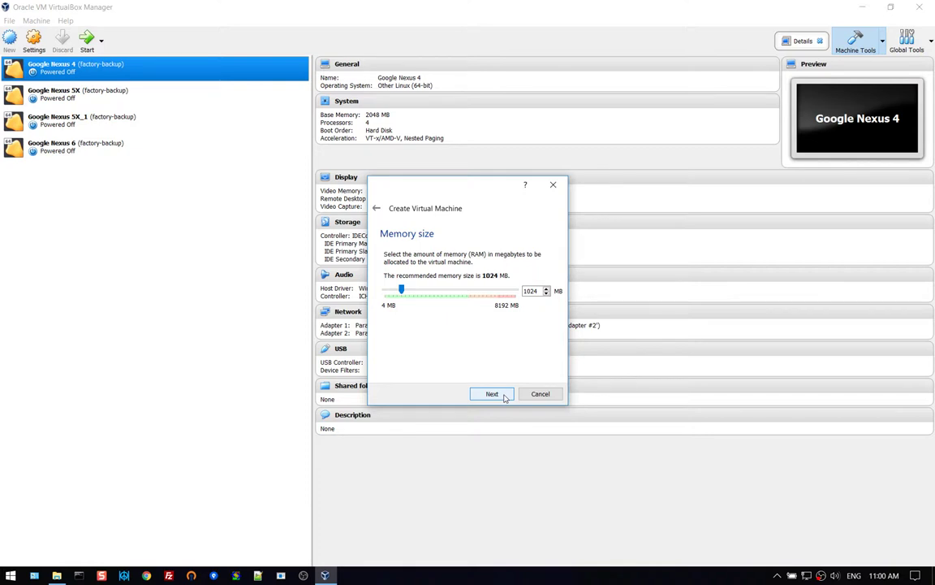
click(503, 396)
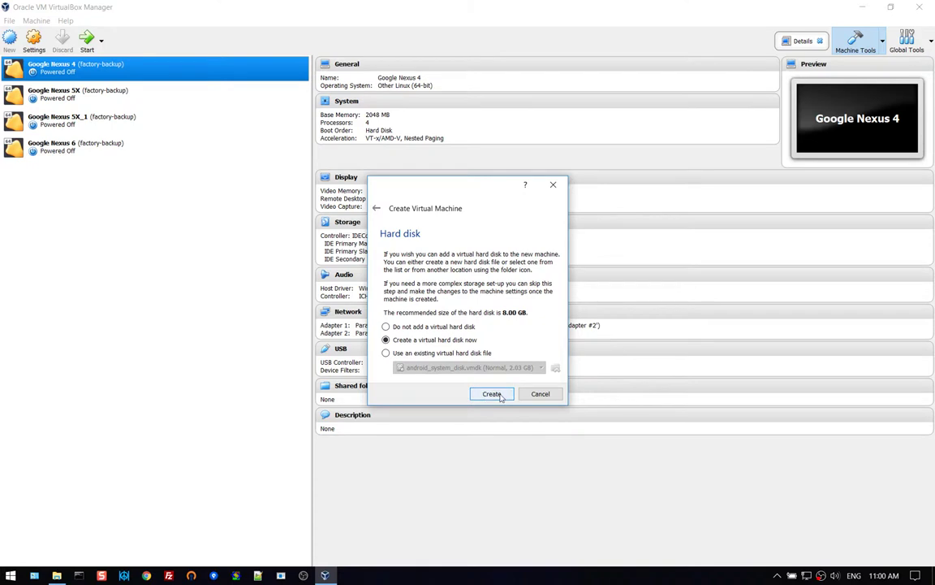
click(492, 394)
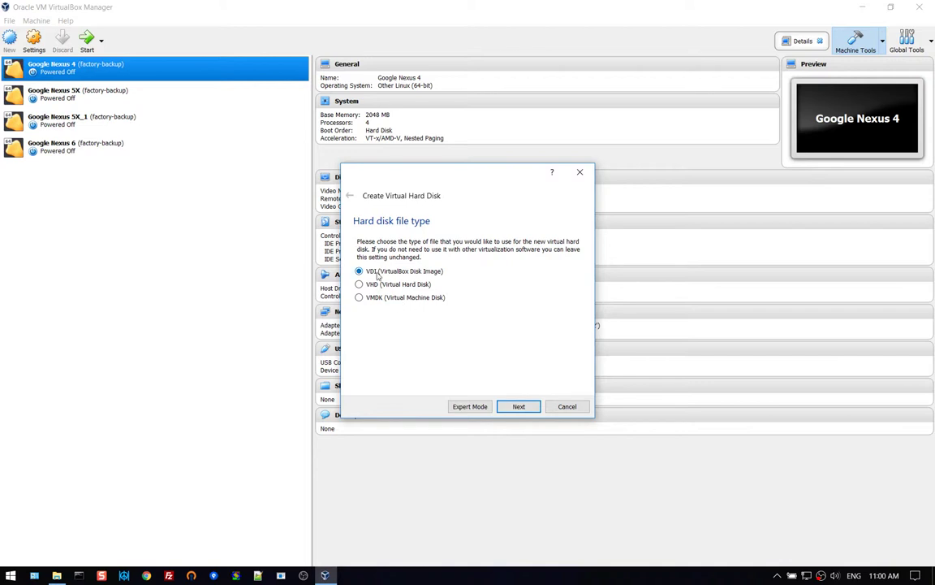
Keep VDI and dynamic allocation, size the Raspberry Pi disk at 8.00 GB, and create it.
click(536, 410)
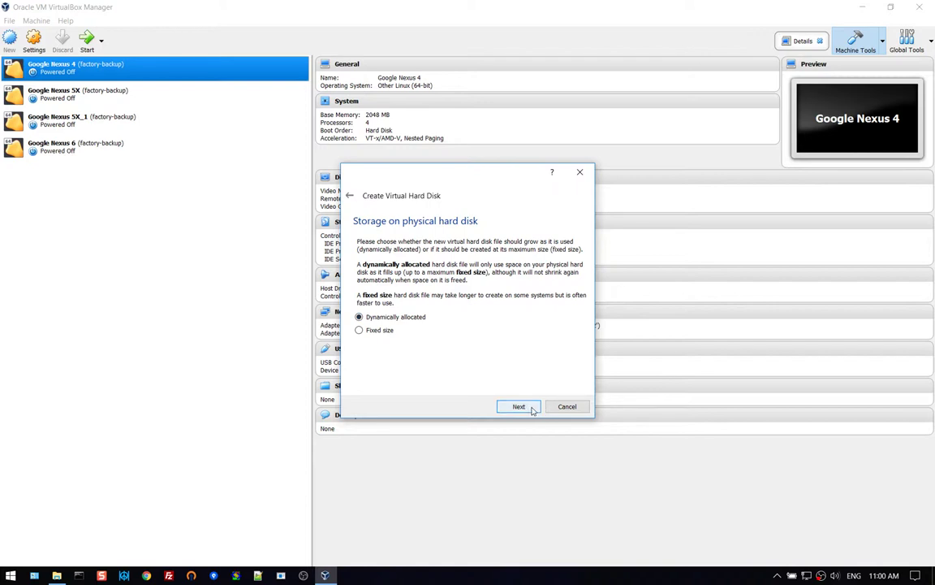
click(533, 410)
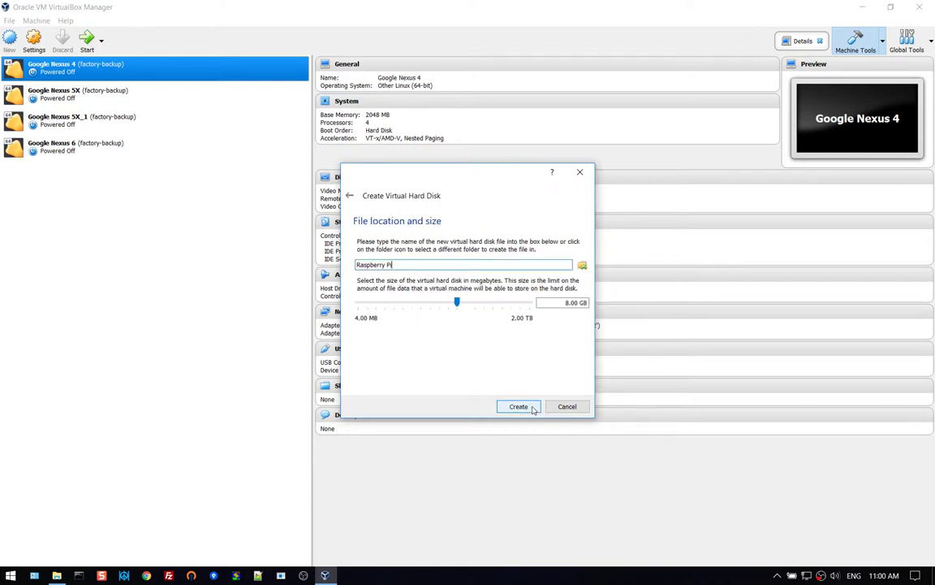
double_click(563, 302)
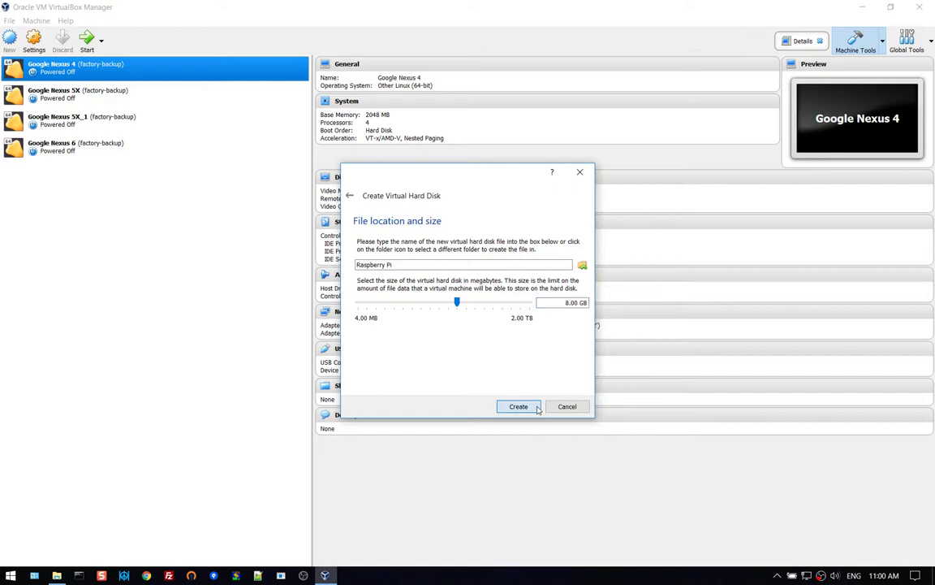
click(518, 407)
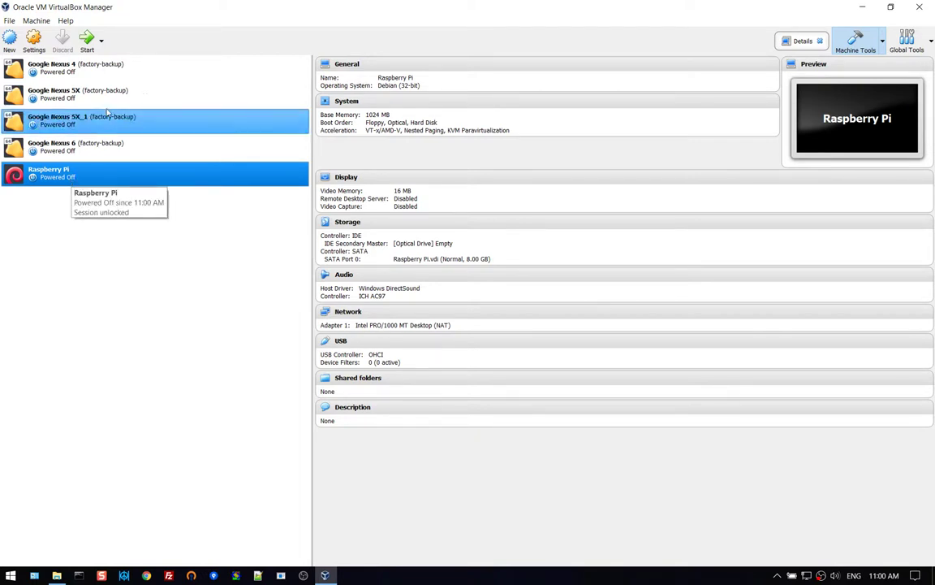
Start the Raspberry Pi virtual machine from the toolbar.
click(87, 41)
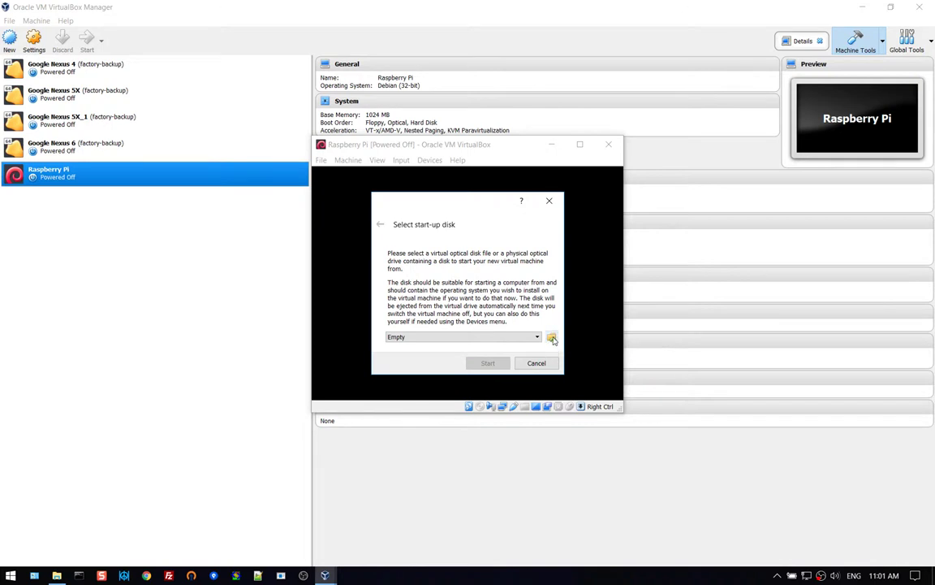
Pick 2018-11-26-rpd-x86-stretch.iso from the Desktop as the start-up disk and boot it.
click(552, 338)
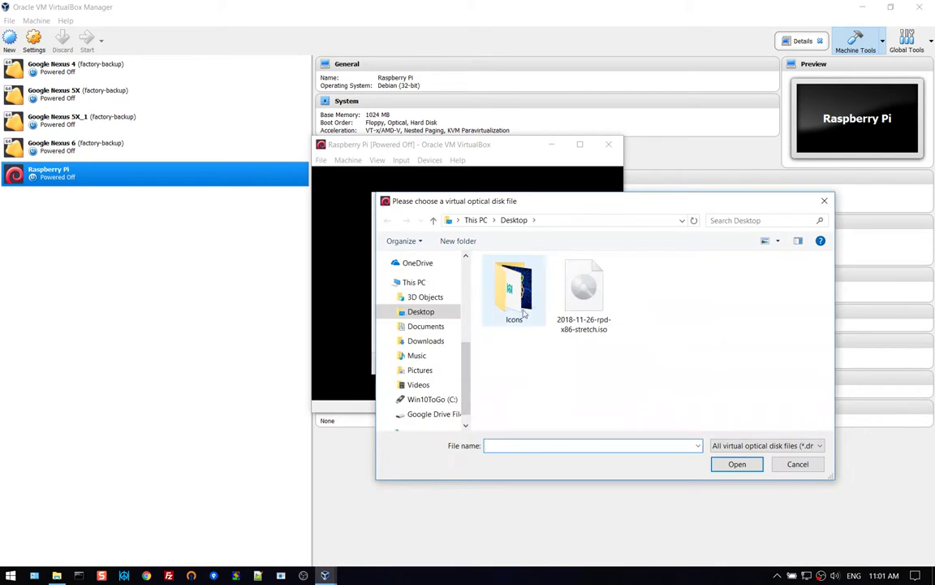
click(574, 304)
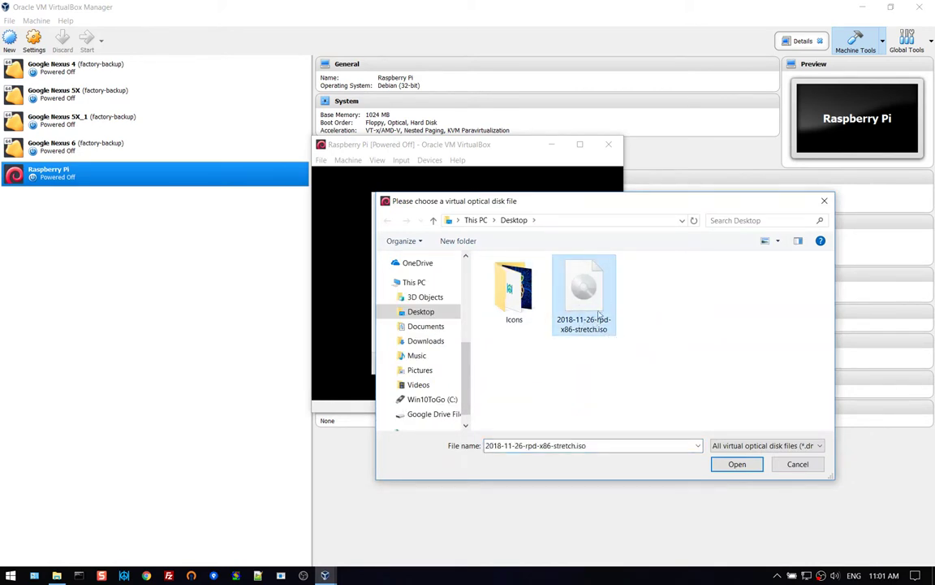
click(755, 464)
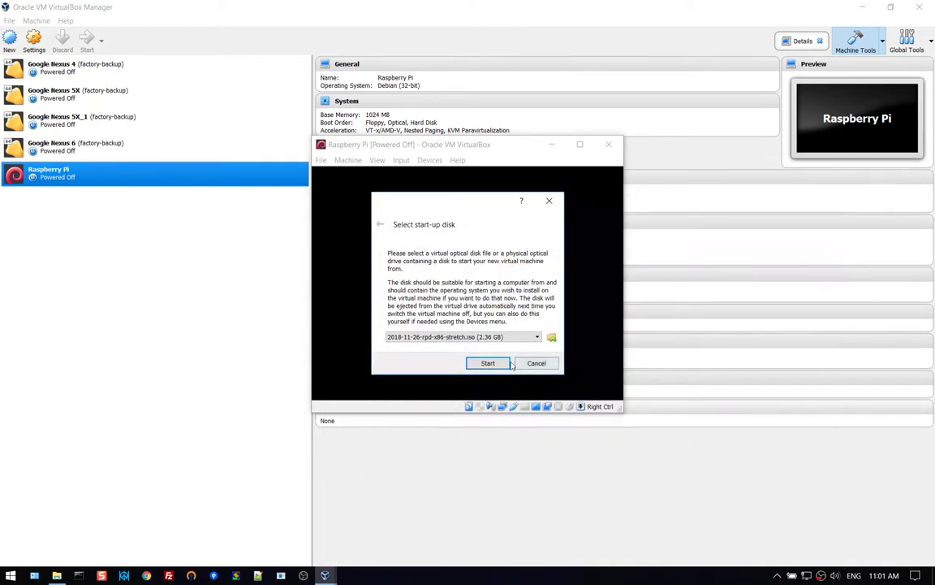
click(488, 363)
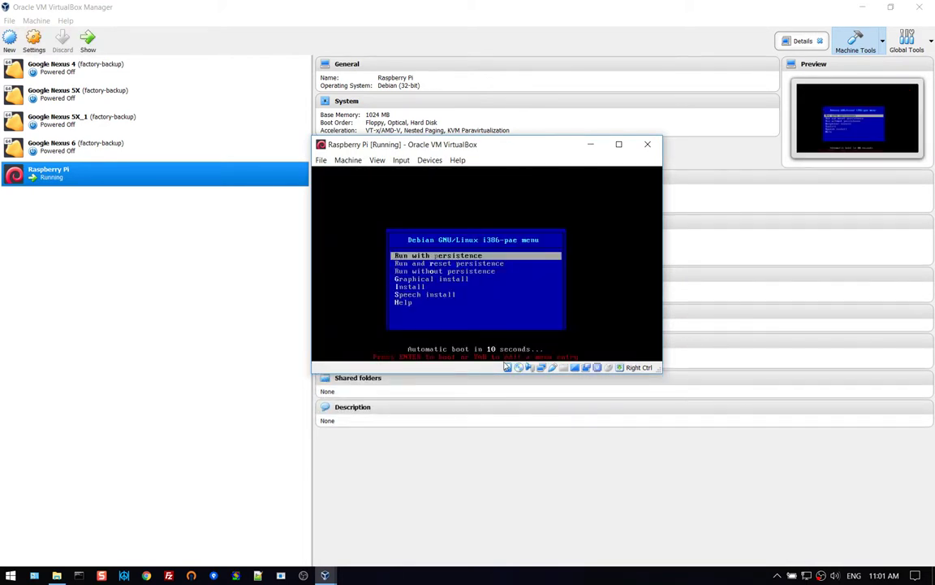
Highlight Install in the Debian boot menu and launch the text-based installer.
key(Down)
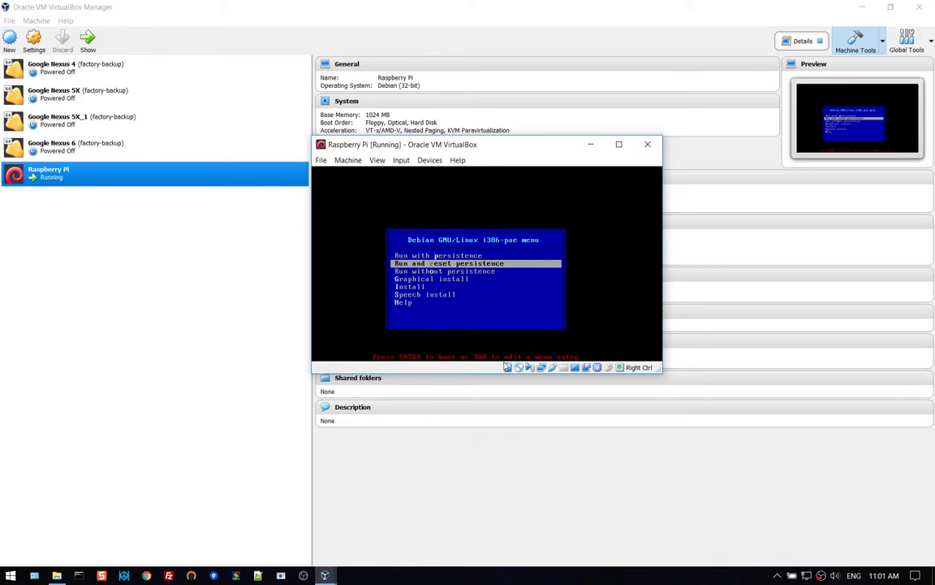
key(Down)
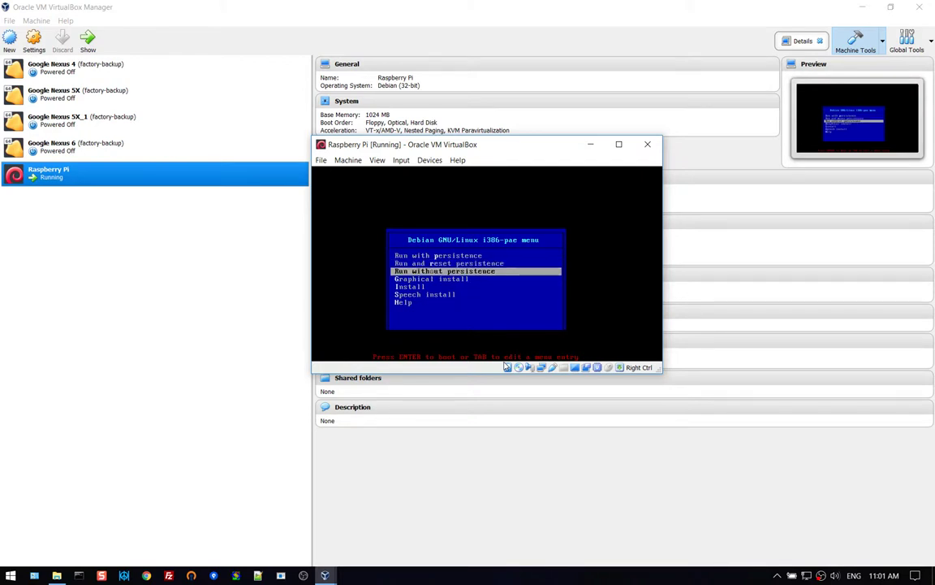
key(Up)
key(Up)
key(Down)
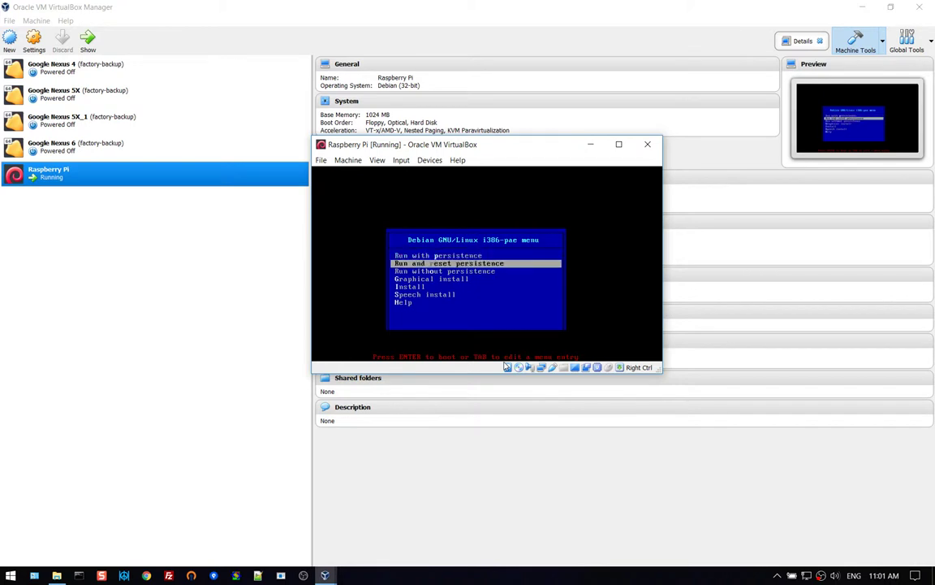
key(Down)
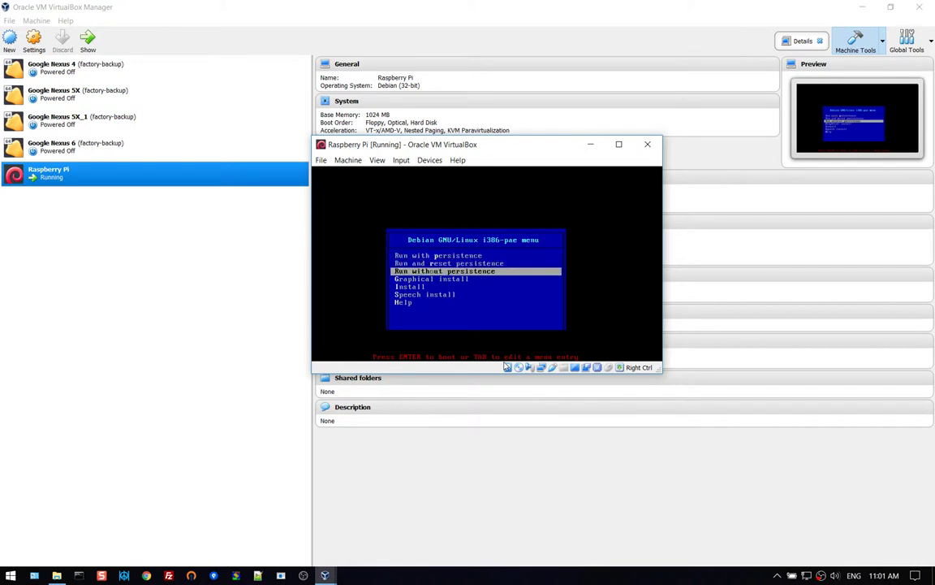
key(Down)
key(Down)
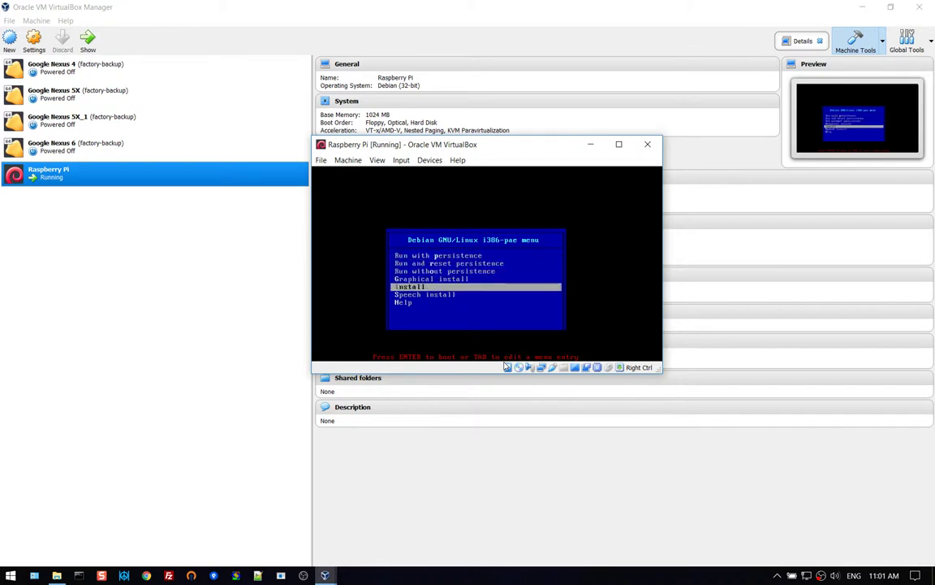
key(Up)
key(Up)
key(Up)
key(Up)
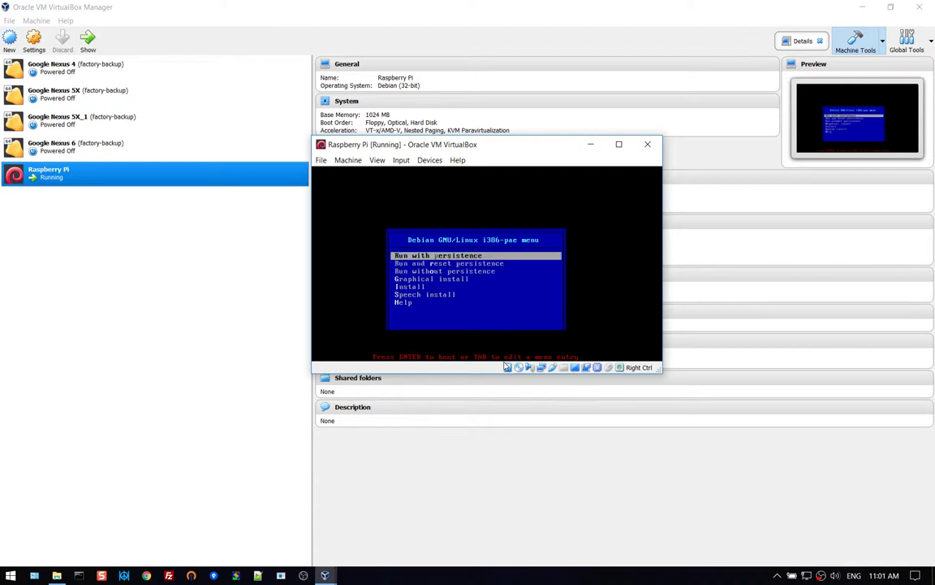
key(Down)
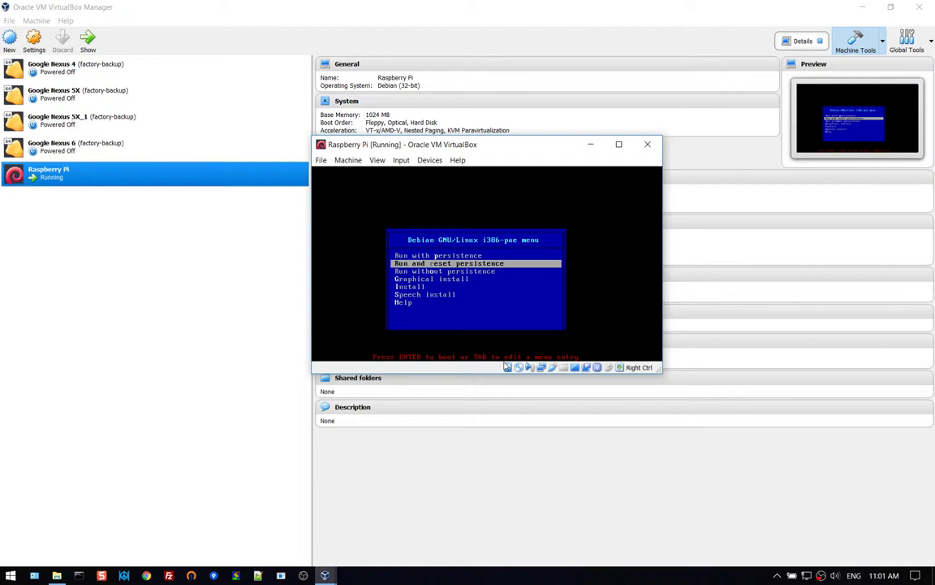
key(Up)
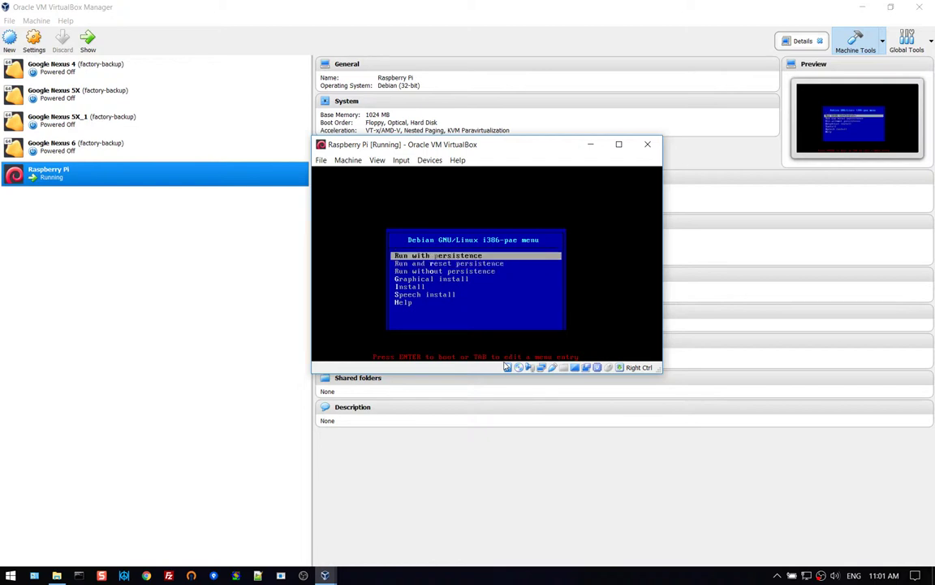
key(Down)
key(Down)
key(Down)
key(Down)
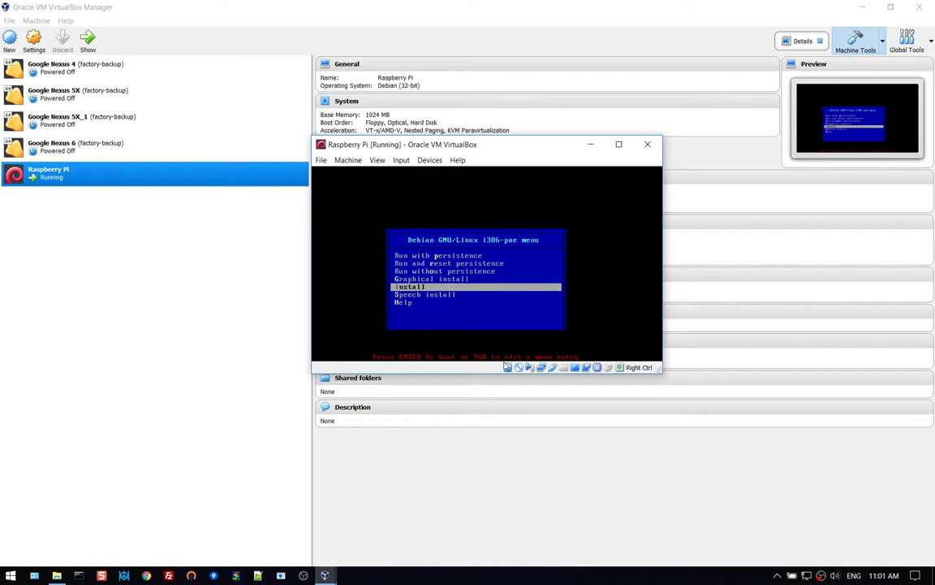
key(Up)
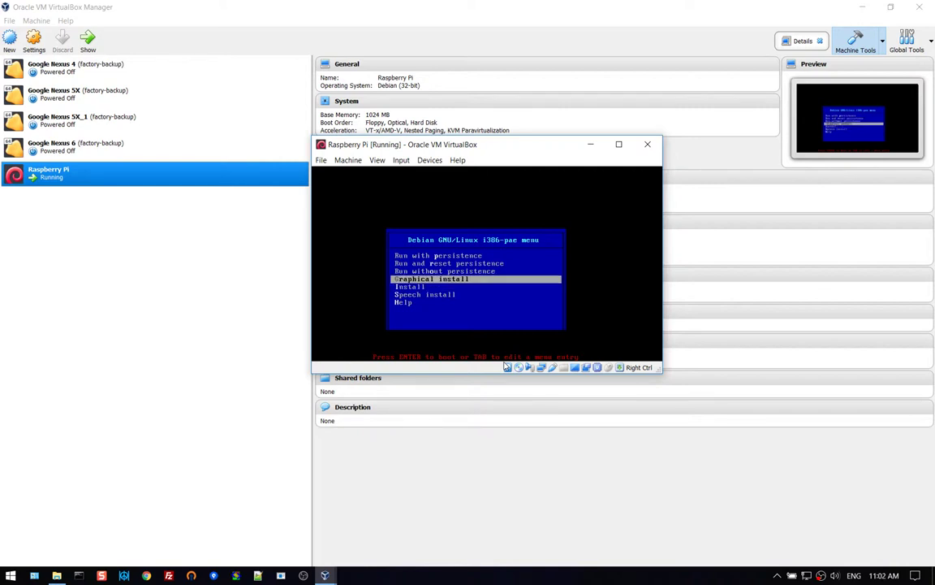
key(Down)
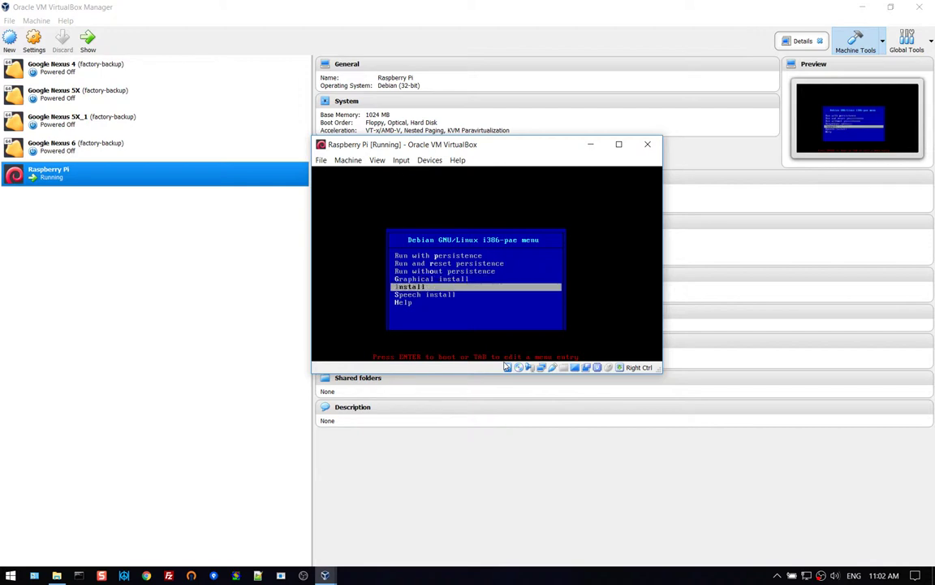
key(Up)
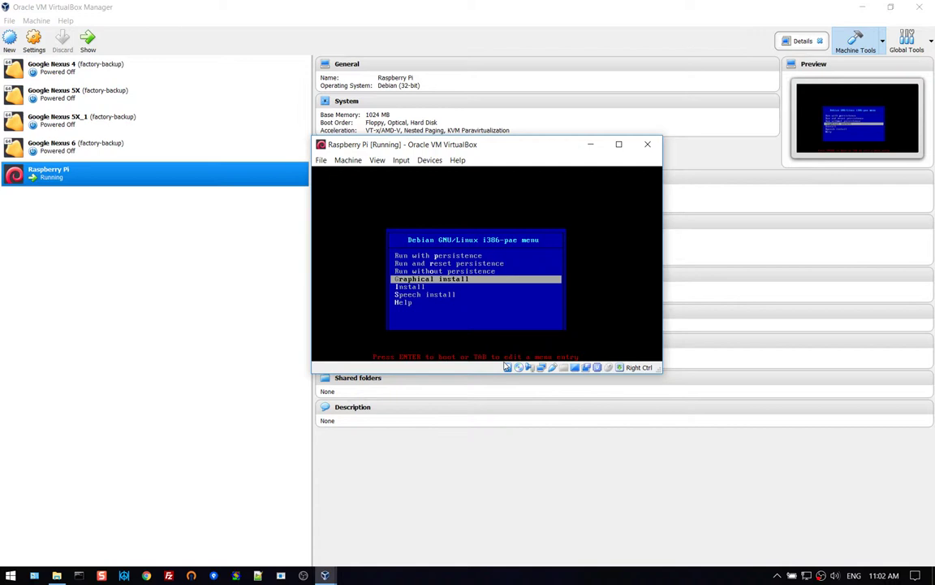
key(Down)
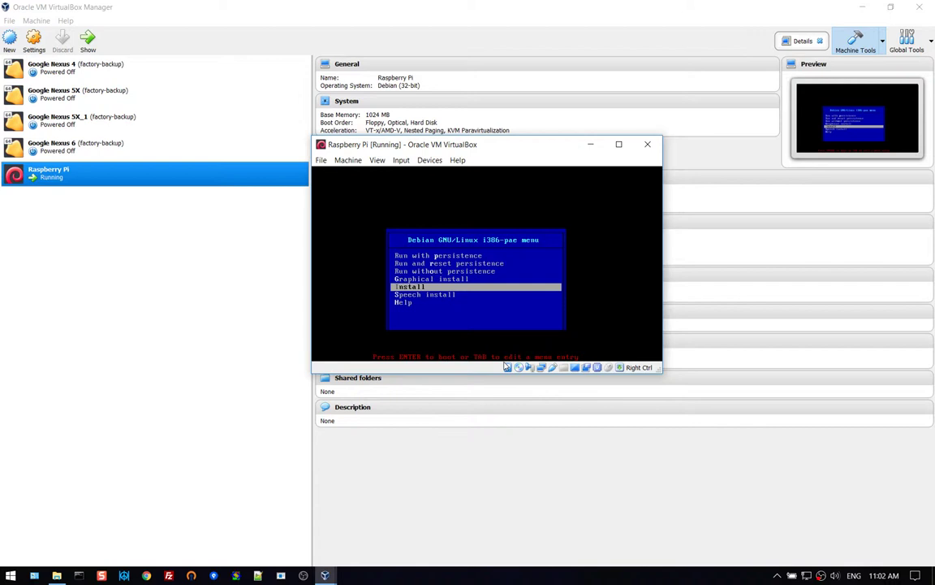
key(Return)
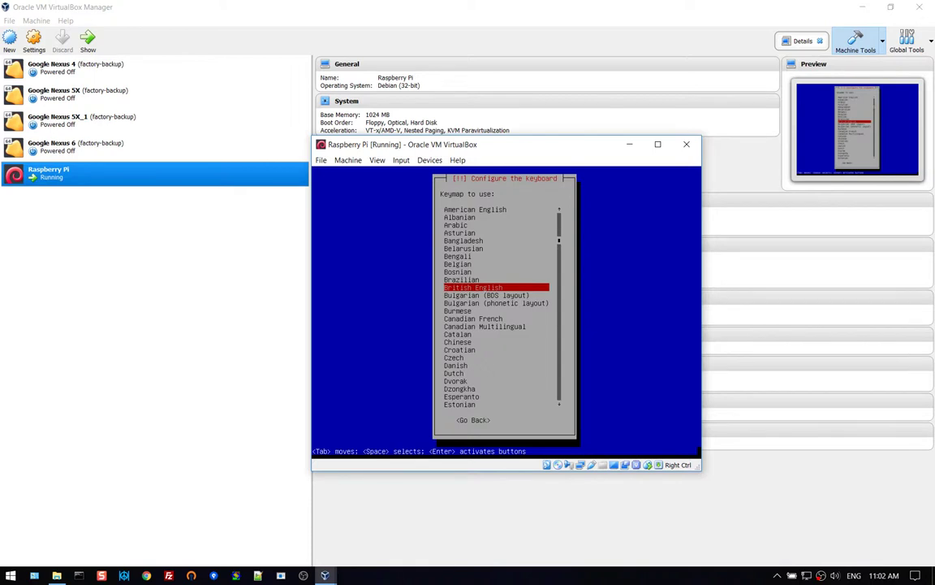
Confirm the keymap and accept Alt+Shift as the keyboard layout toggle.
key(Down)
key(Down)
key(Down)
key(Down)
key(Down)
key(Down)
key(Down)
key(Down)
key(Down)
key(Down)
key(Down)
key(Down)
key(Down)
key(Down)
key(Down)
key(Down)
key(Down)
key(Down)
key(Down)
key(Down)
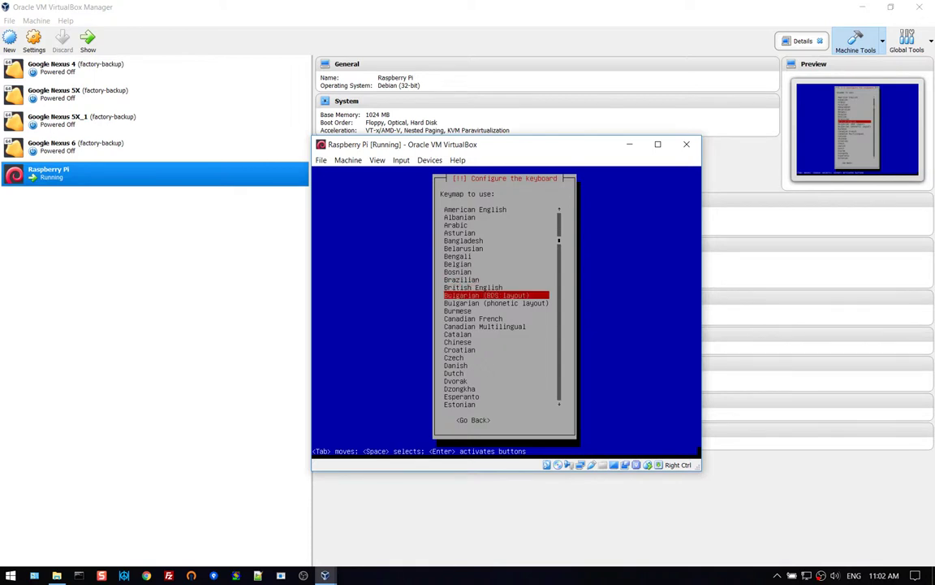
key(Down)
key(Down)
key(Down)
key(Down)
key(Down)
key(Down)
key(Down)
key(Down)
key(Down)
key(Down)
key(Down)
key(Down)
key(Down)
key(Down)
key(Down)
key(Down)
key(Down)
key(Down)
key(Down)
key(Down)
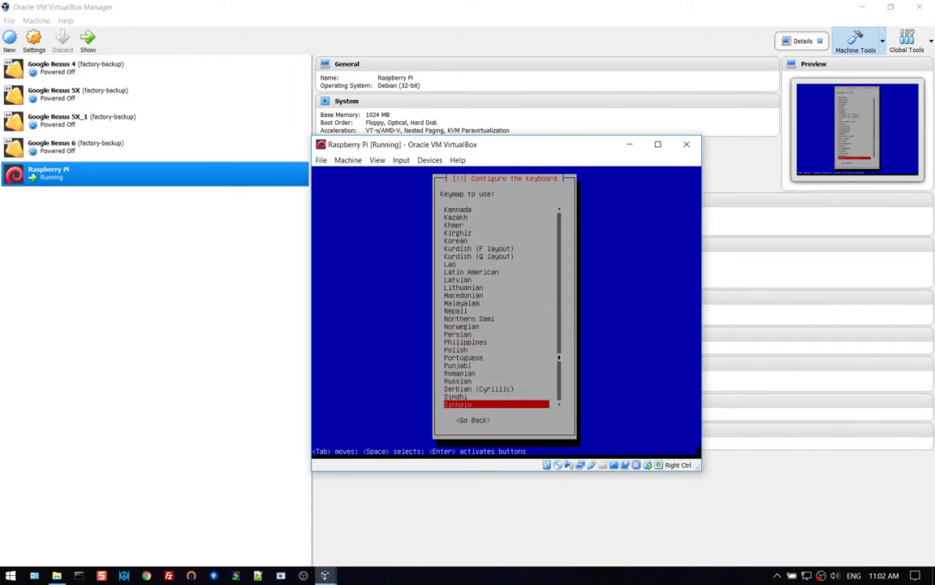
key(Up)
key(Up)
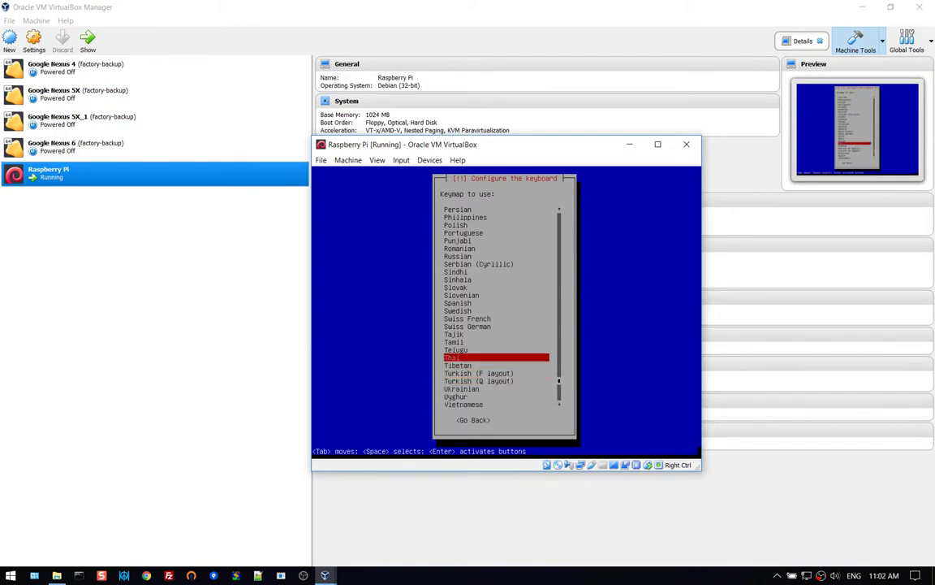
key(Return)
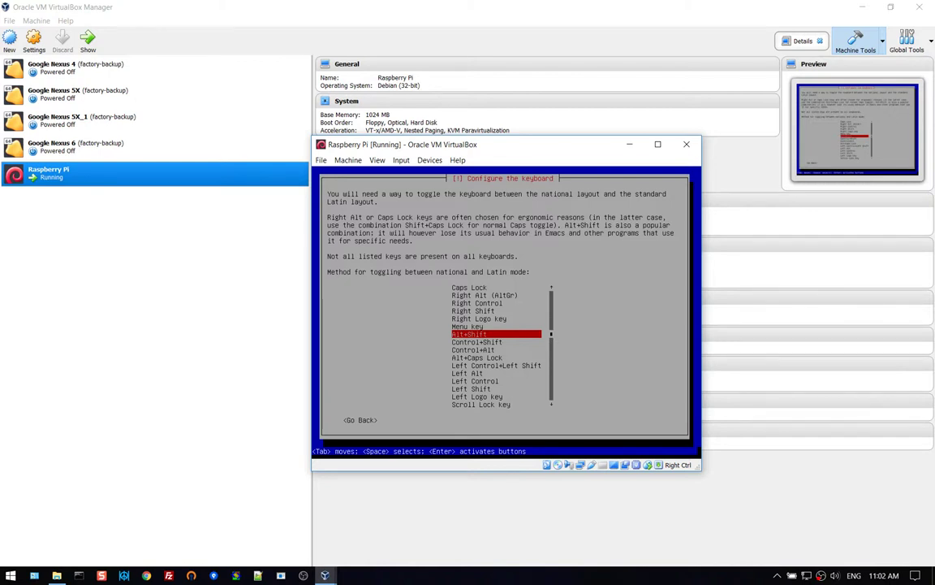
key(Return)
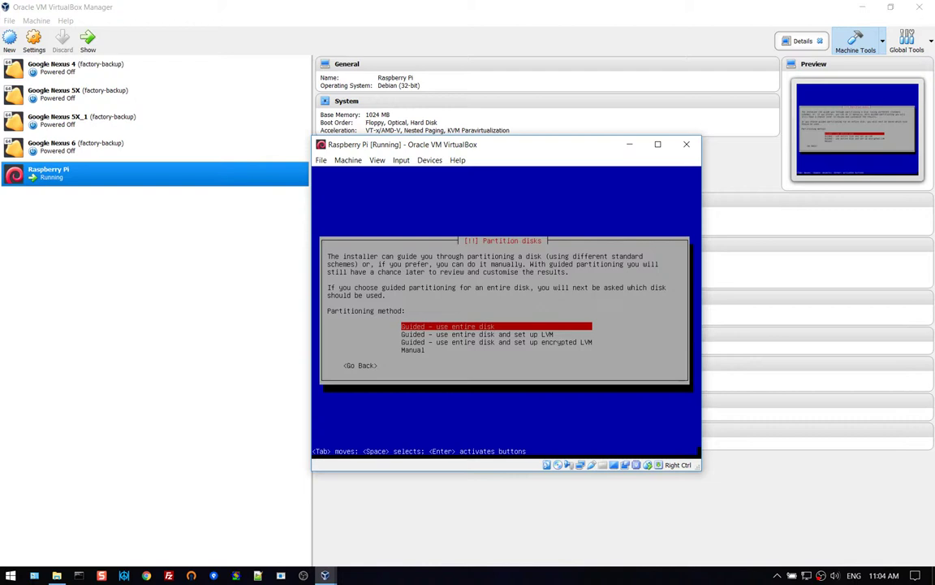
Guided-partition the entire 8.6 GB VBOX HARDDISK, all files in one partition, answering Yes to write.
key(Return)
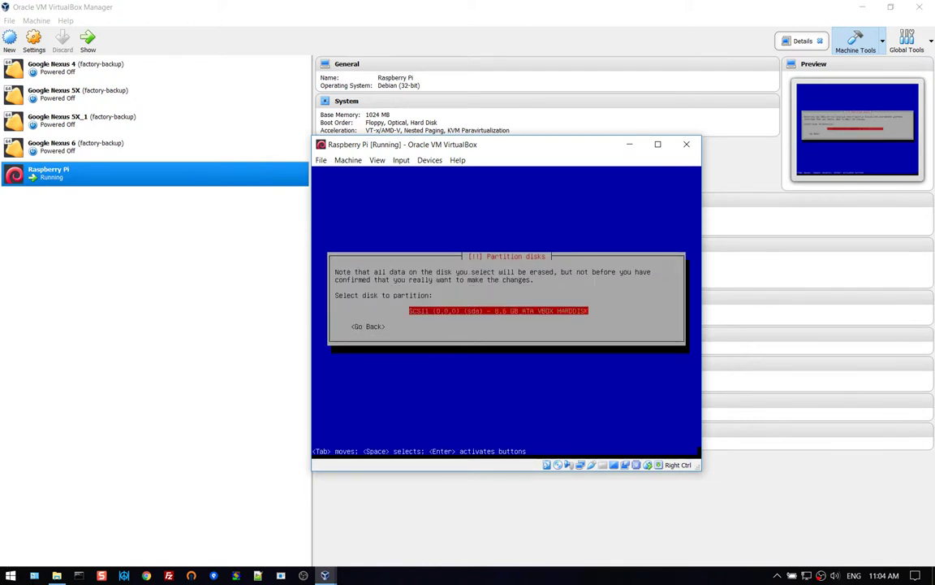
key(Return)
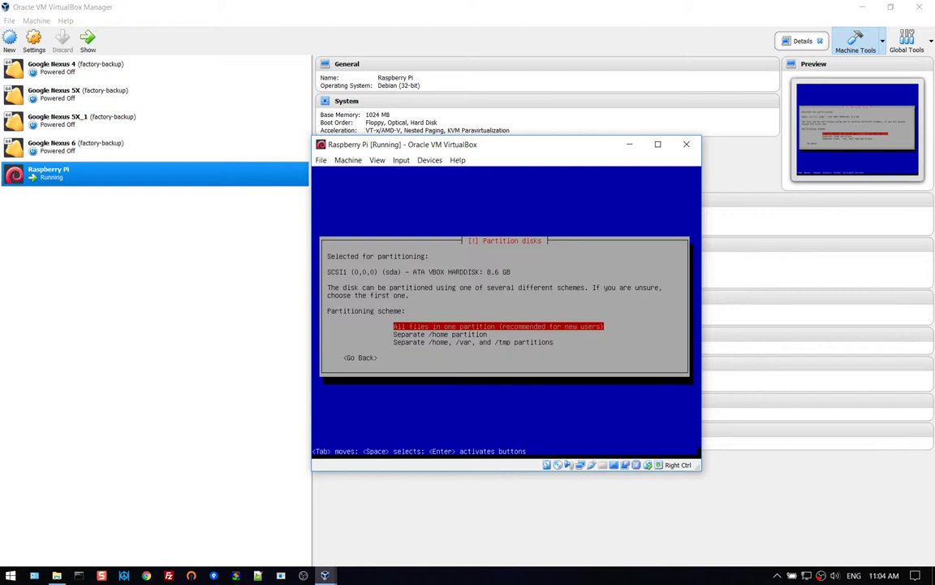
key(Return)
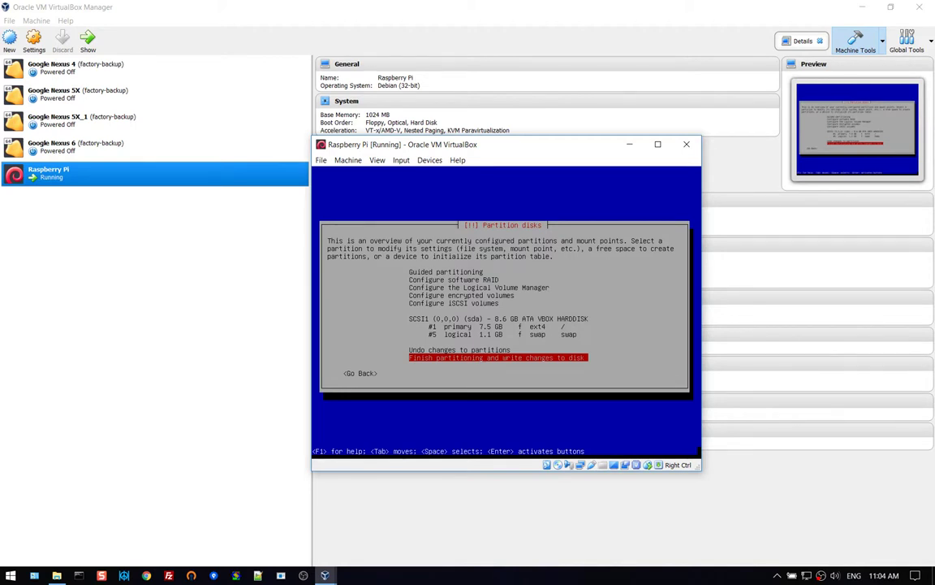
key(Return)
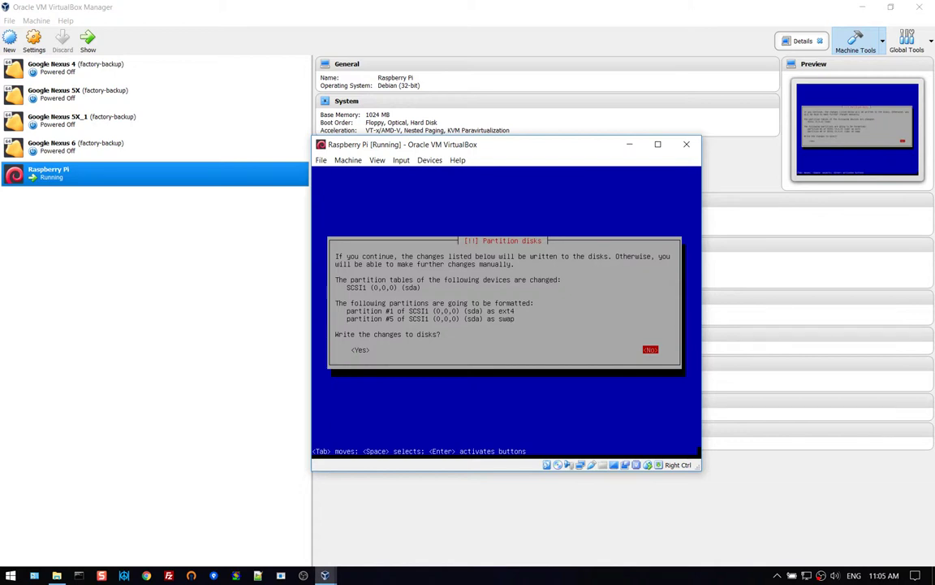
key(Tab)
Write the partition changes to disk and let the system install until the GRUB prompt appears.
key(Return)
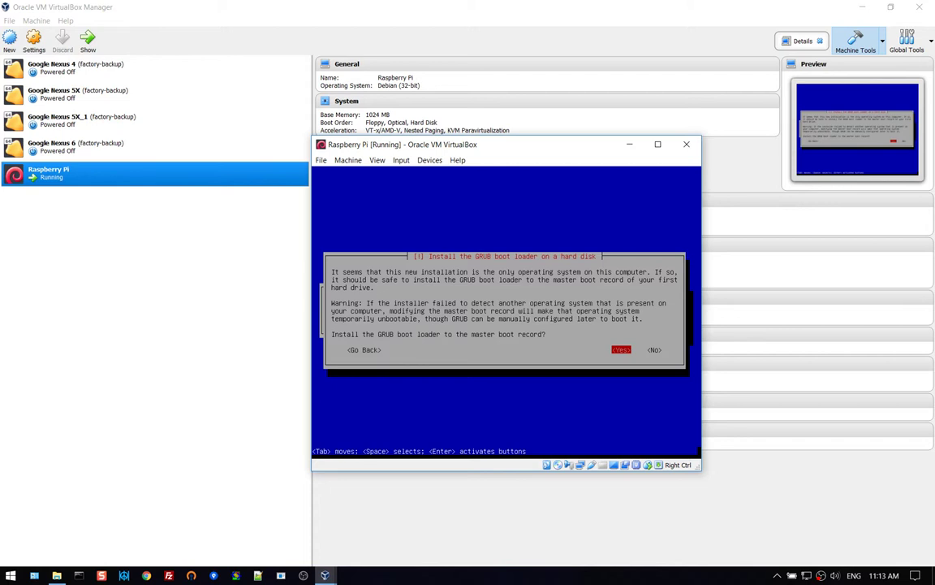
Install the GRUB boot loader to the master boot record on /dev/sda.
key(Return)
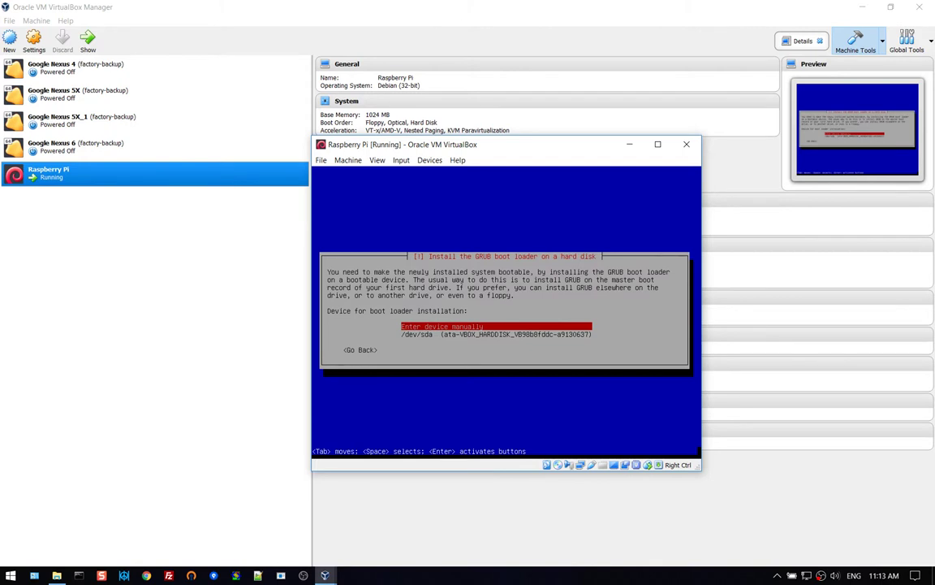
key(Down)
key(Up)
key(Down)
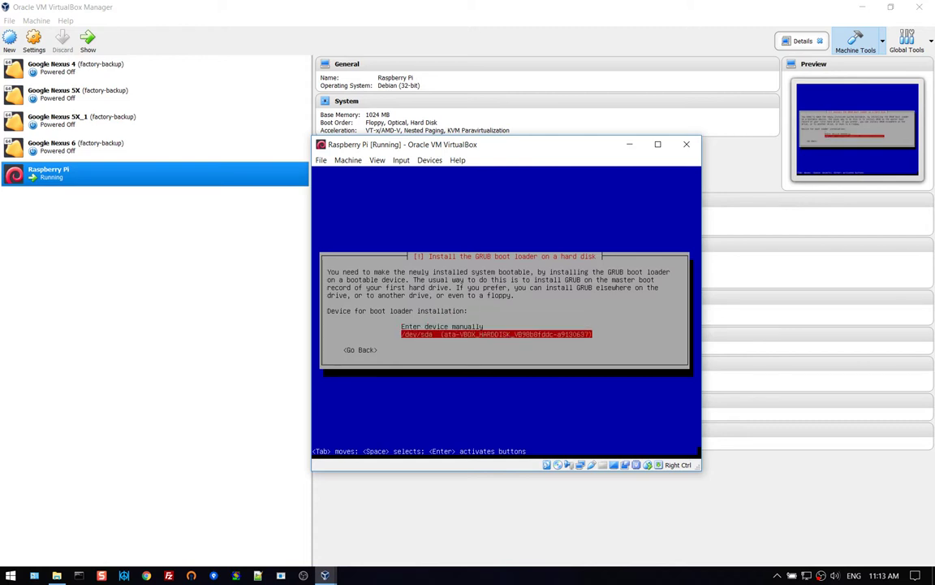
key(Return)
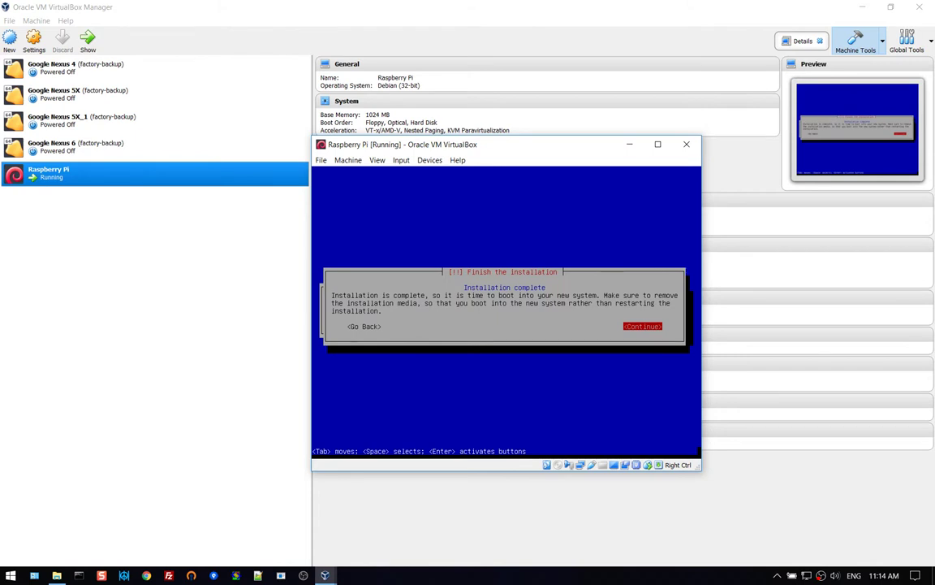
Continue past Installation complete and let the VM reboot into the GNU GRUB menu.
key(Return)
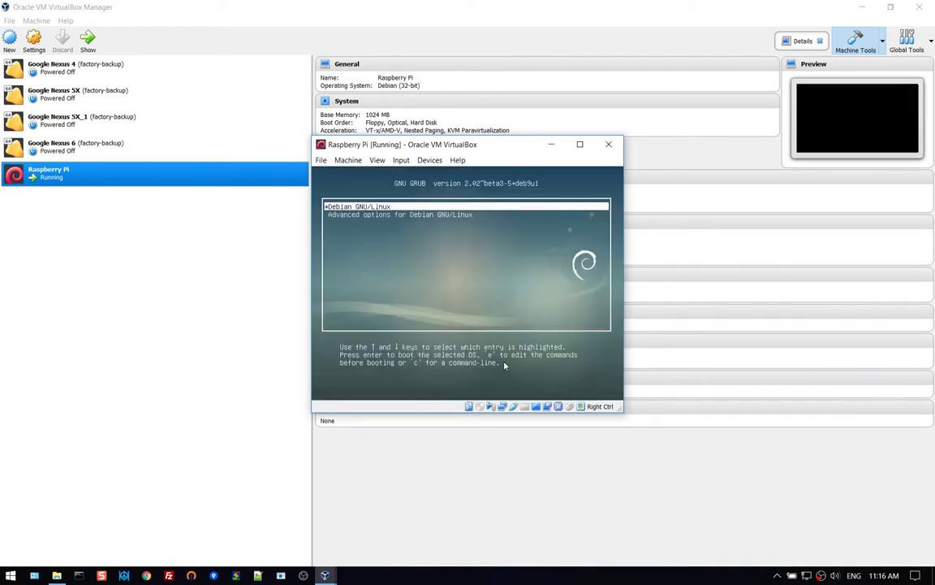
Stop the GRUB countdown and boot the Debian GNU/Linux entry into the Raspberry Pi desktop.
key(Down)
key(Up)
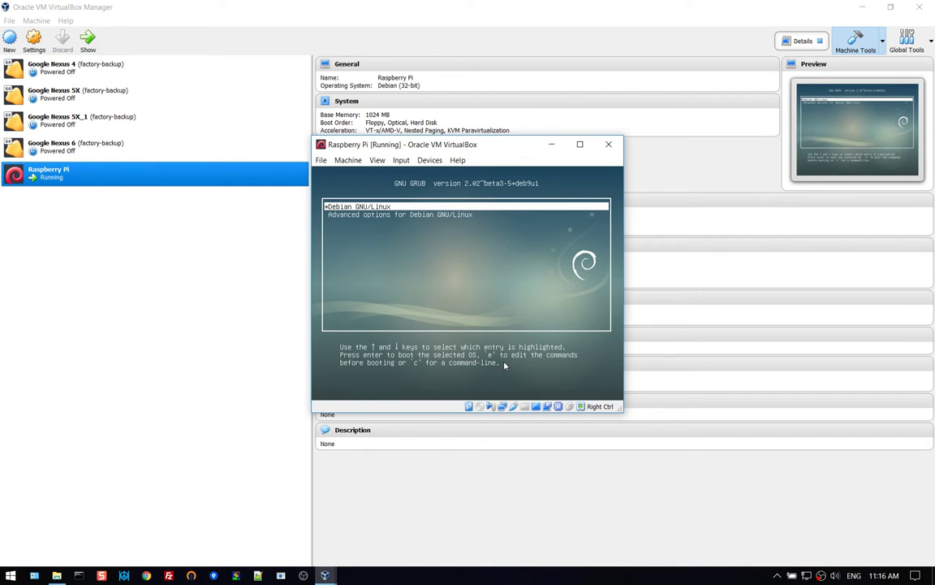
key(Return)
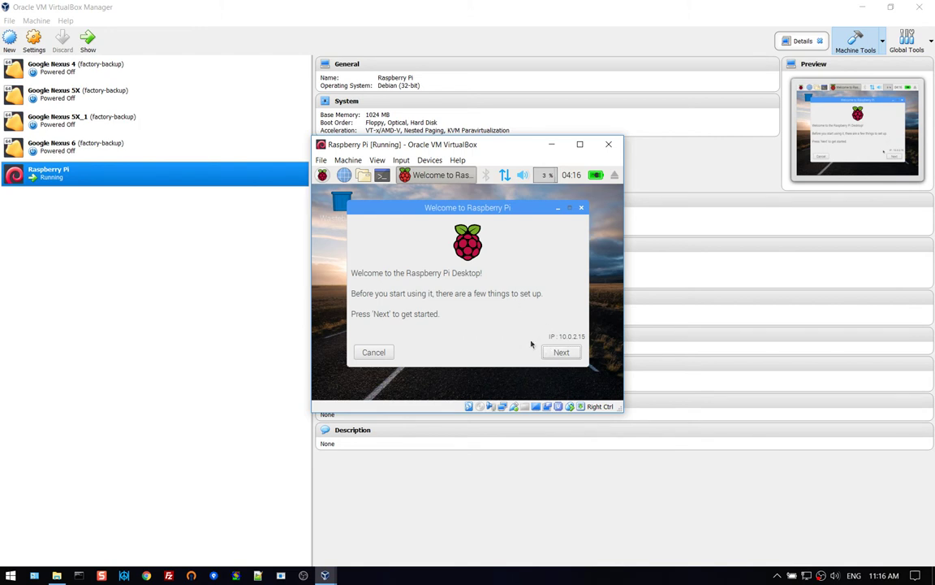
Start the welcome wizard and keep the United Kingdom, British English and London defaults.
click(560, 352)
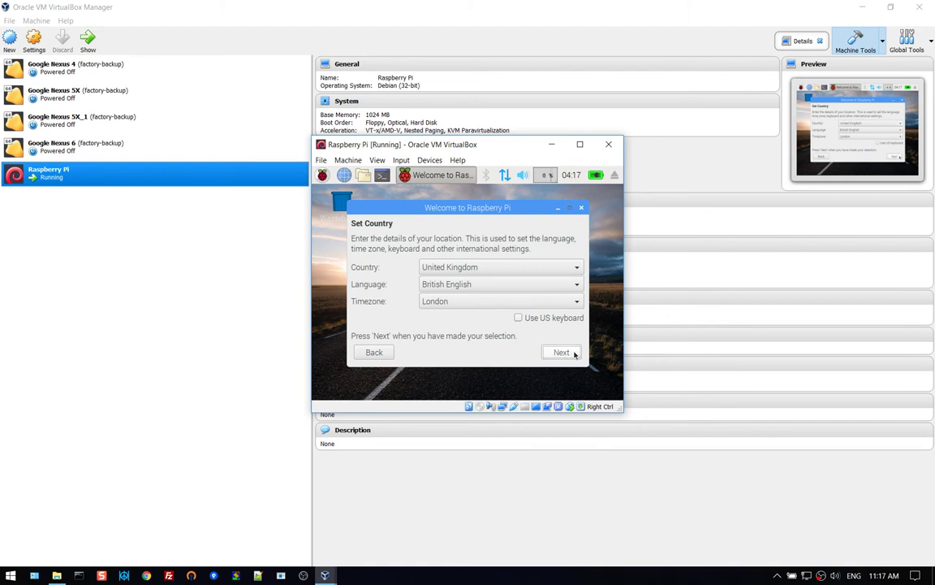
click(572, 352)
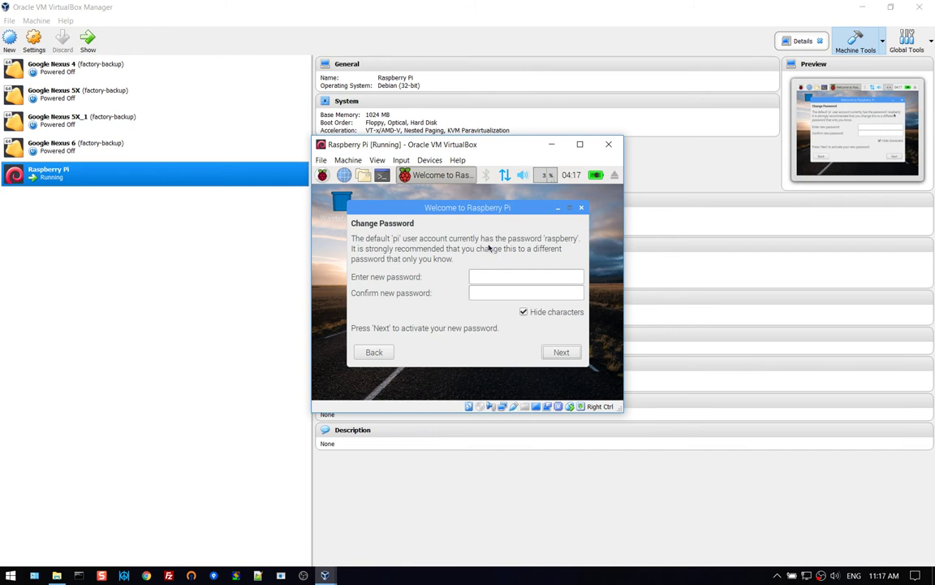
Enter a new pi account password in both fields, retyping it after a mismatch warning.
click(507, 276)
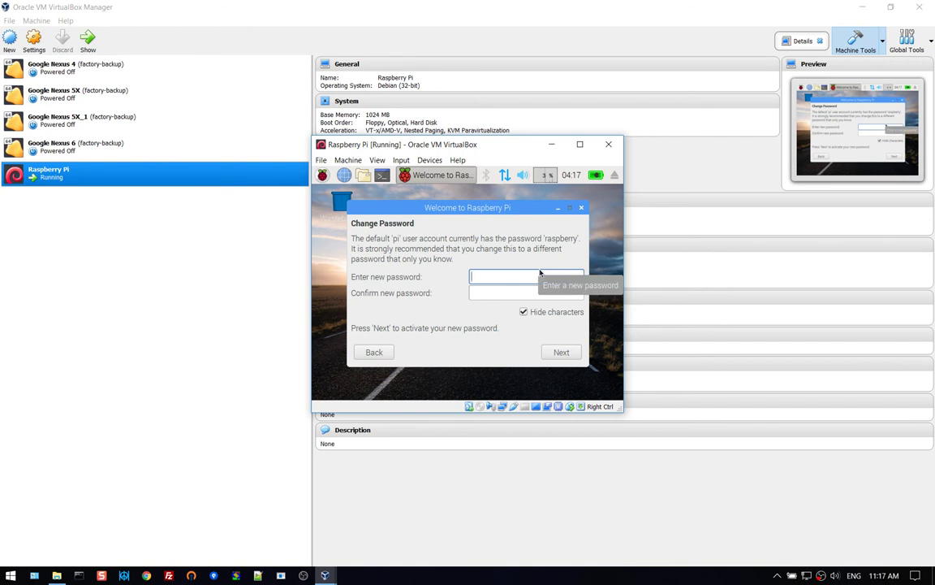
text(password)
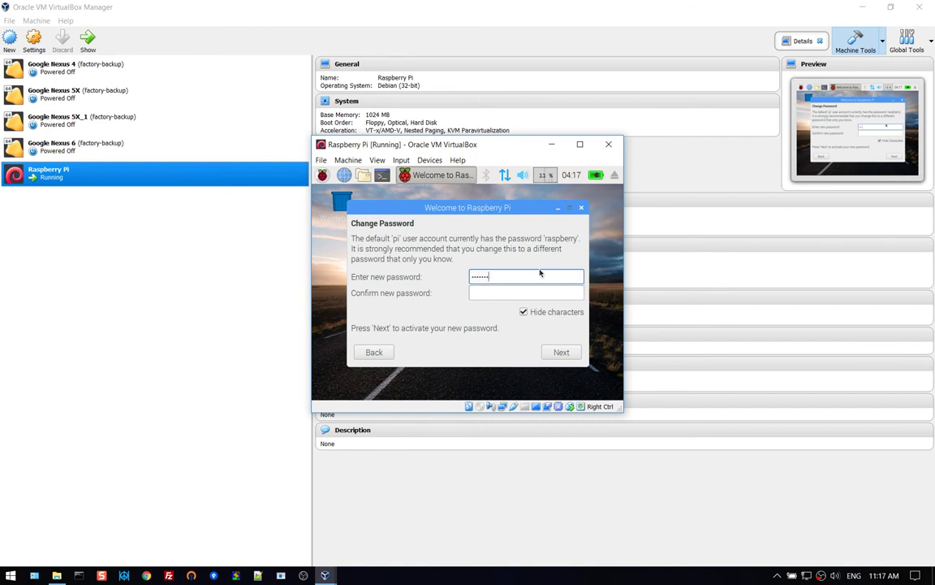
text(1)
key(Tab)
text(pas)
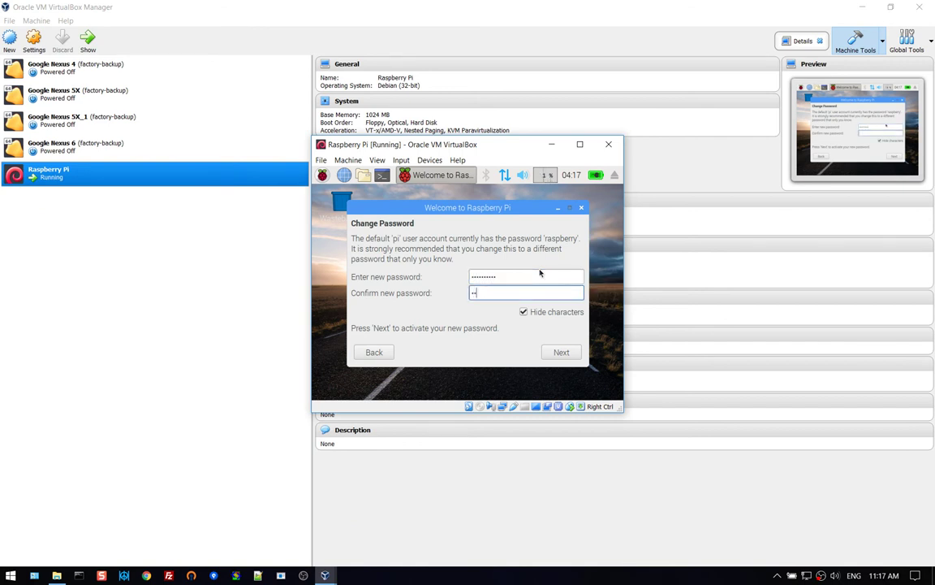
text(sword1)
click(561, 351)
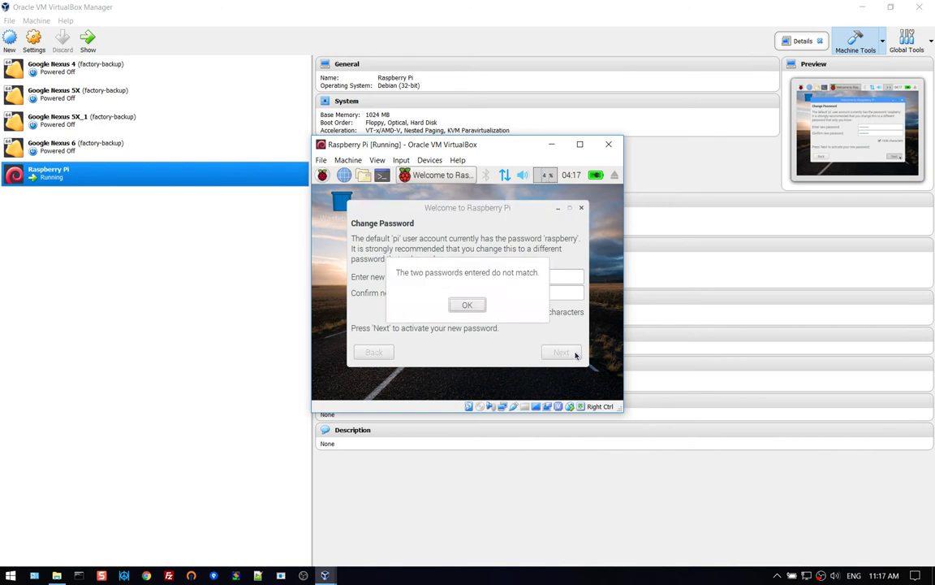
click(466, 304)
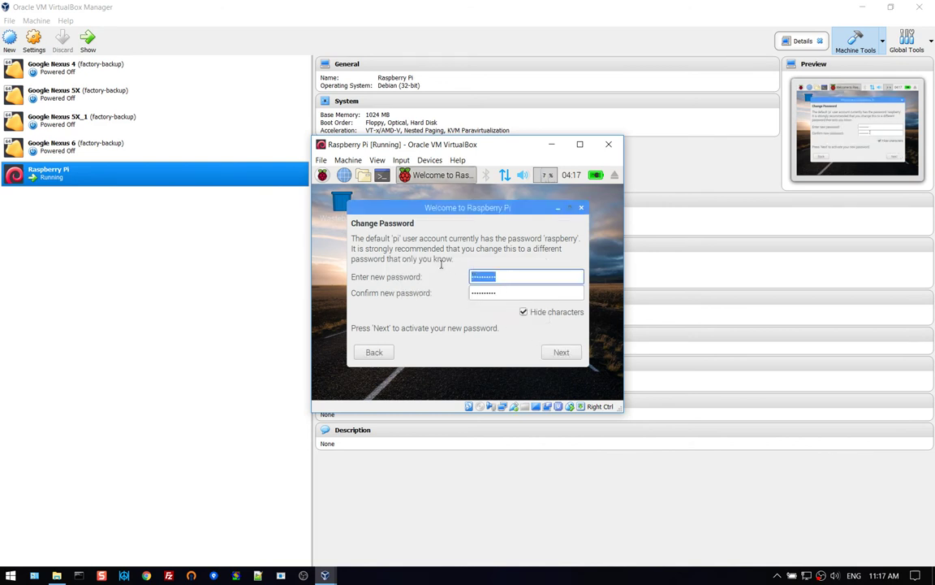
text(********)
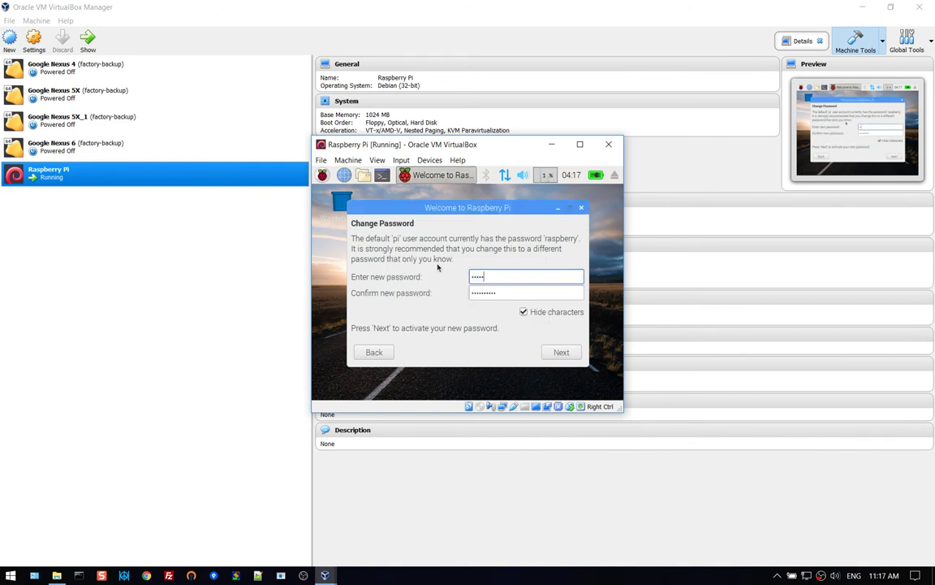
click(565, 352)
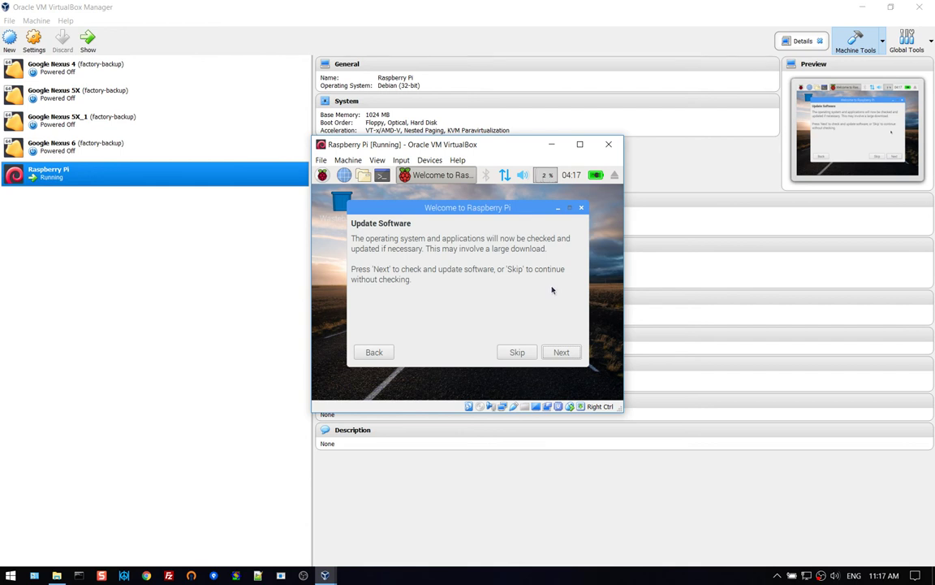
Skip the software update and reboot from the Setup Complete page.
click(523, 351)
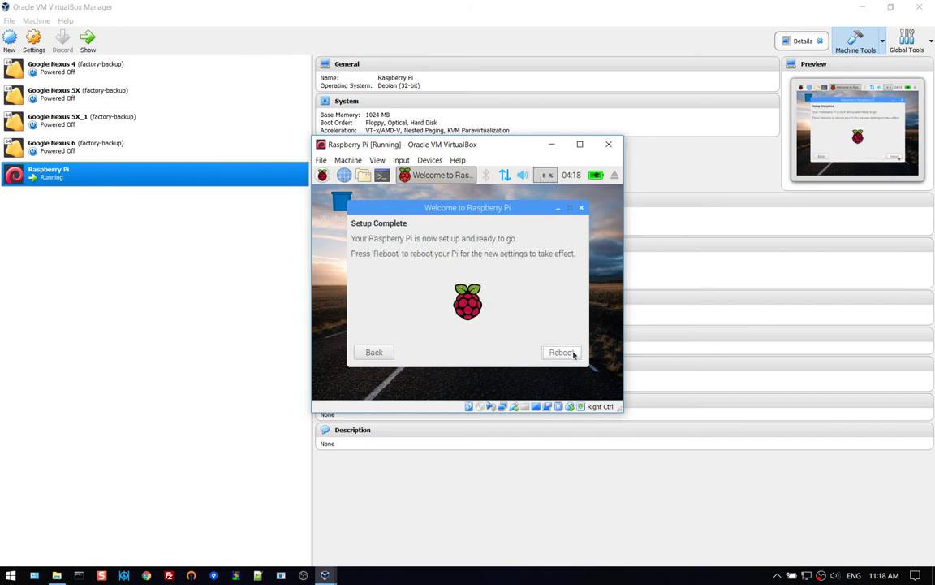
click(572, 353)
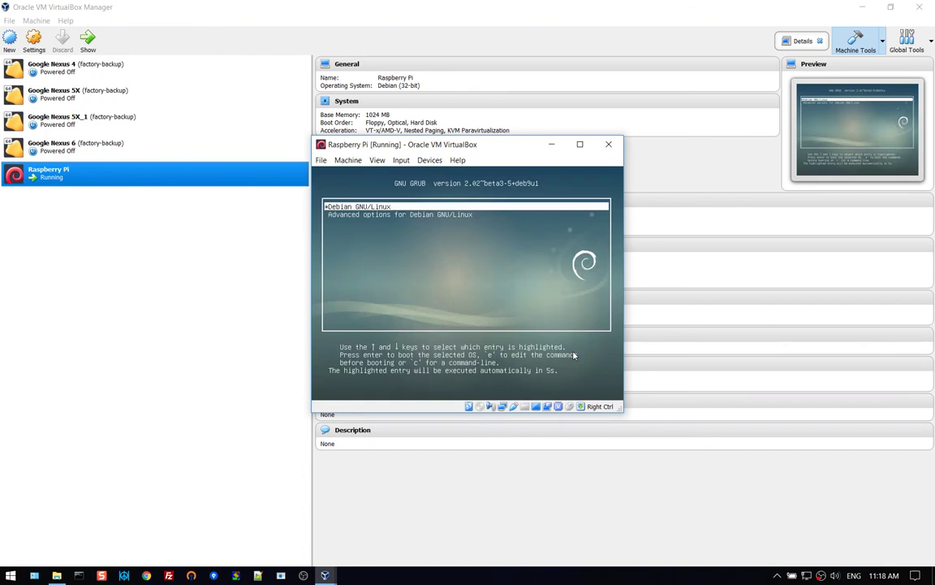
Boot Debian GNU/Linux immediately from GRUB and wait for the Raspberry Pi desktop to load.
key(Return)
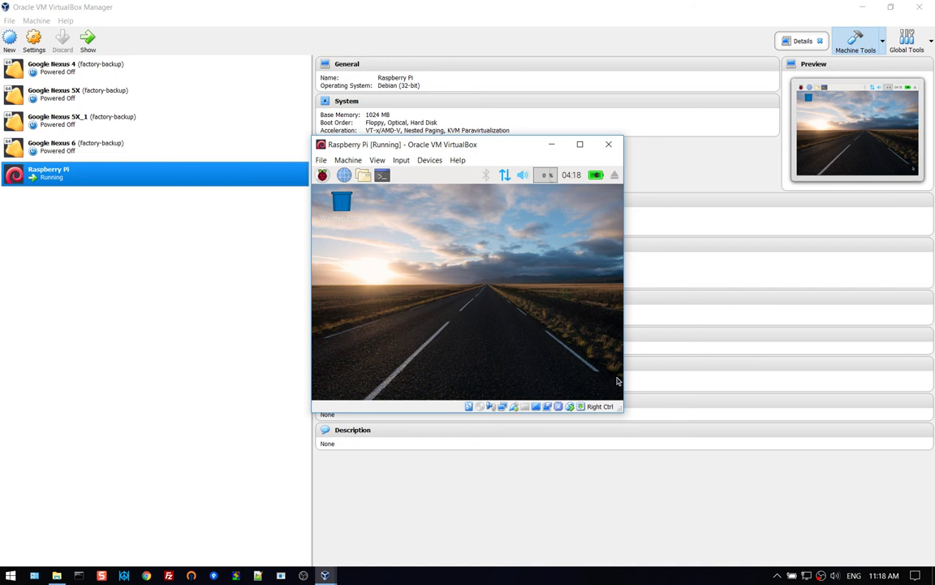
click(823, 575)
right_click(823, 576)
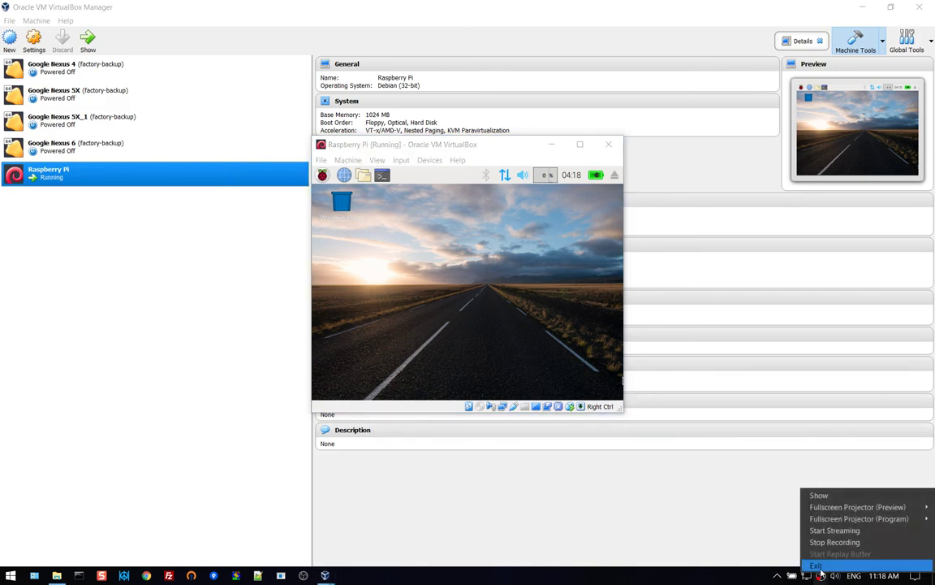